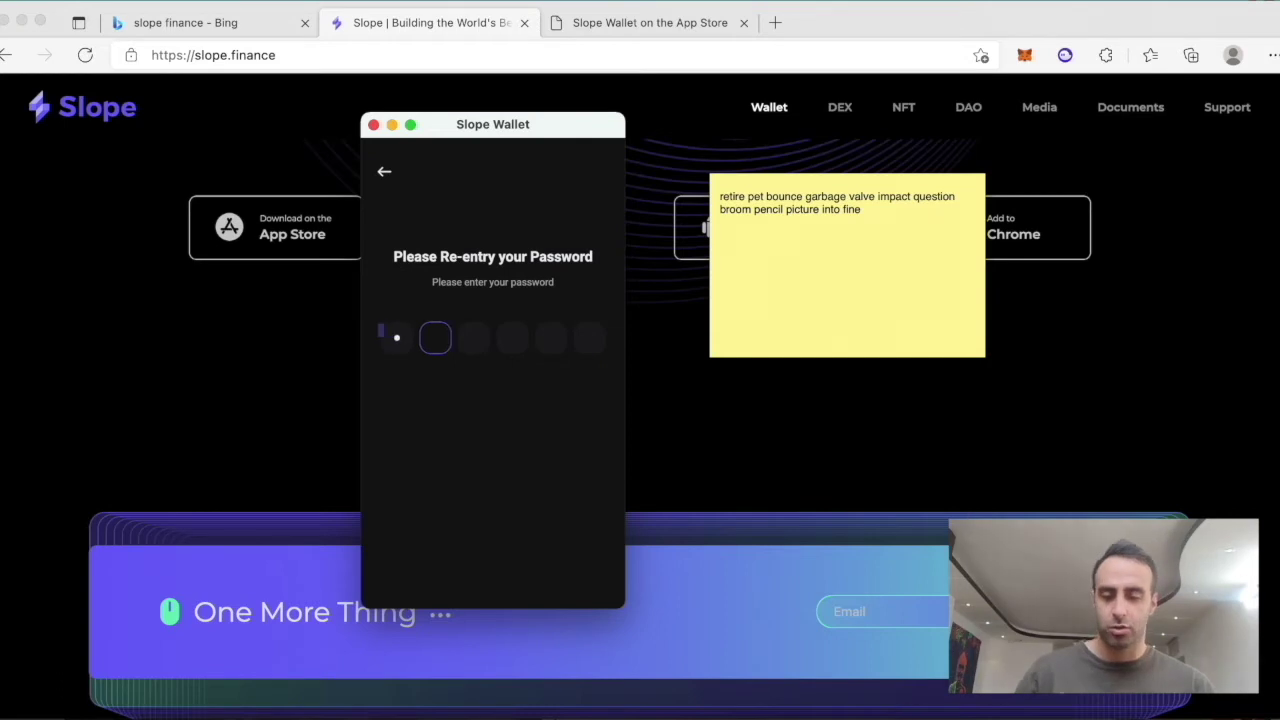
Finish re-entering the wallet password to complete the wallet setup.
text(6)
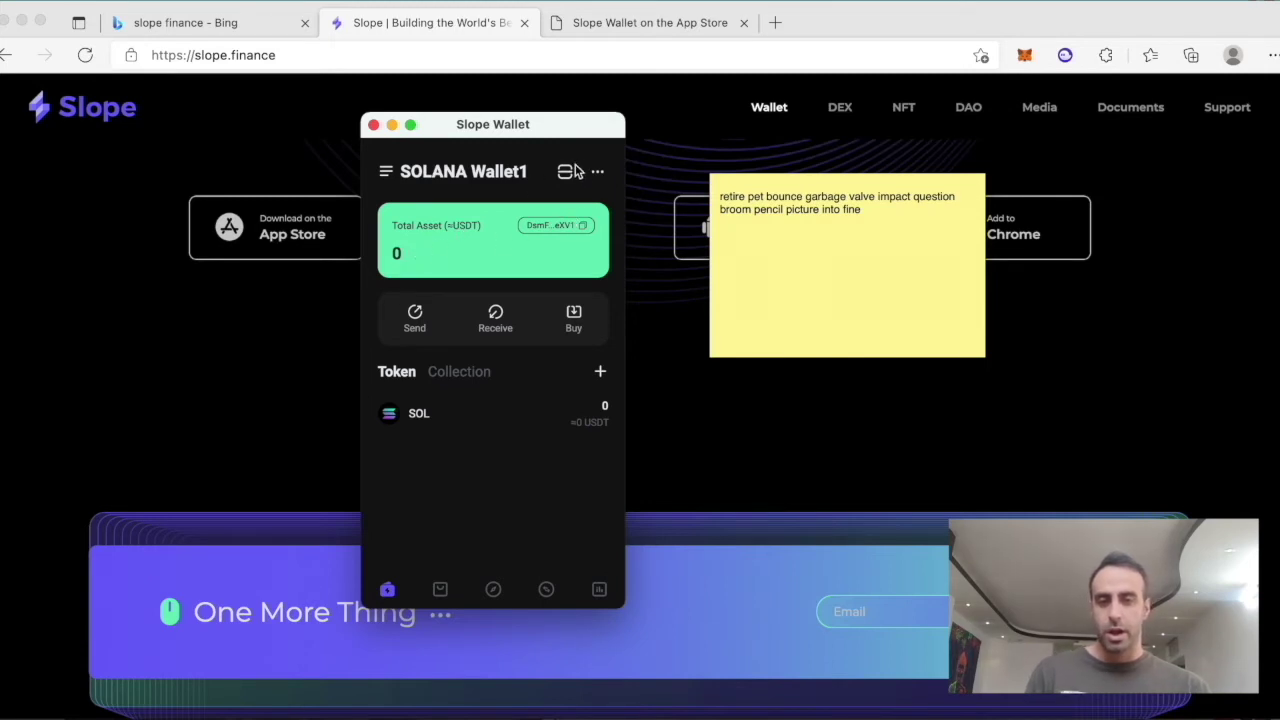
Copy the wallet's SOL receiving address and return to the wallet overview.
click(493, 318)
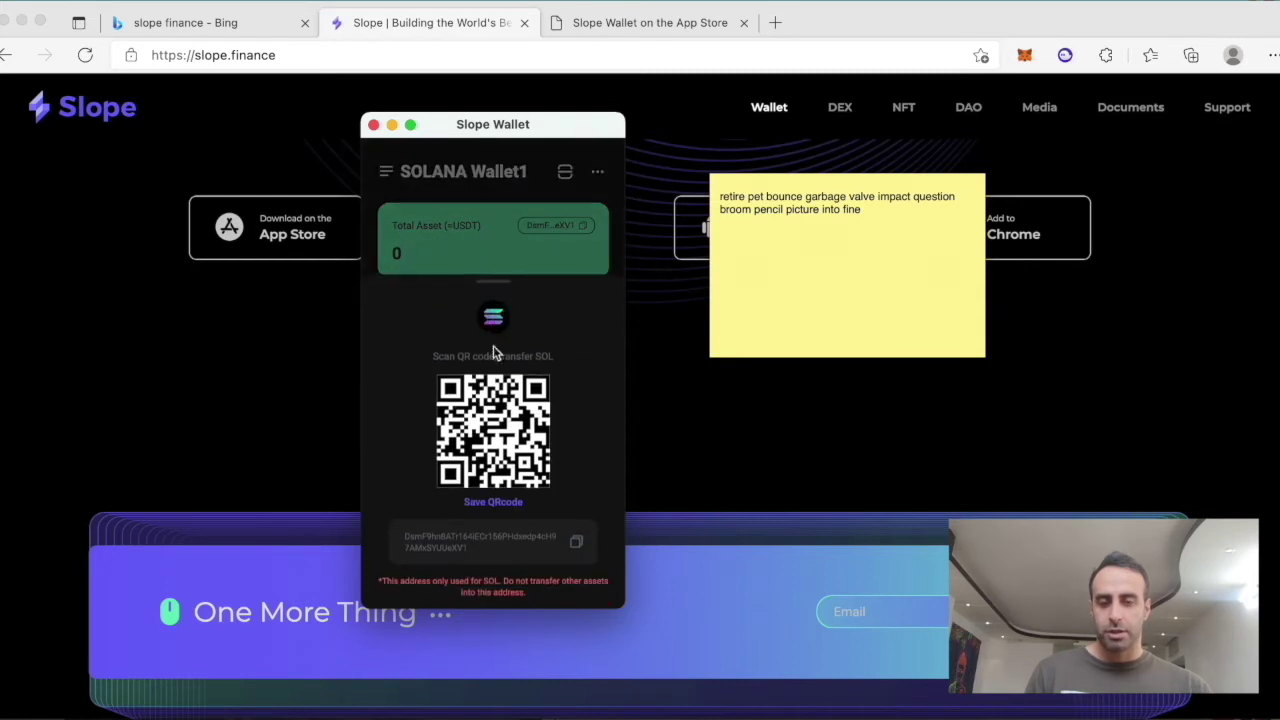
click(578, 545)
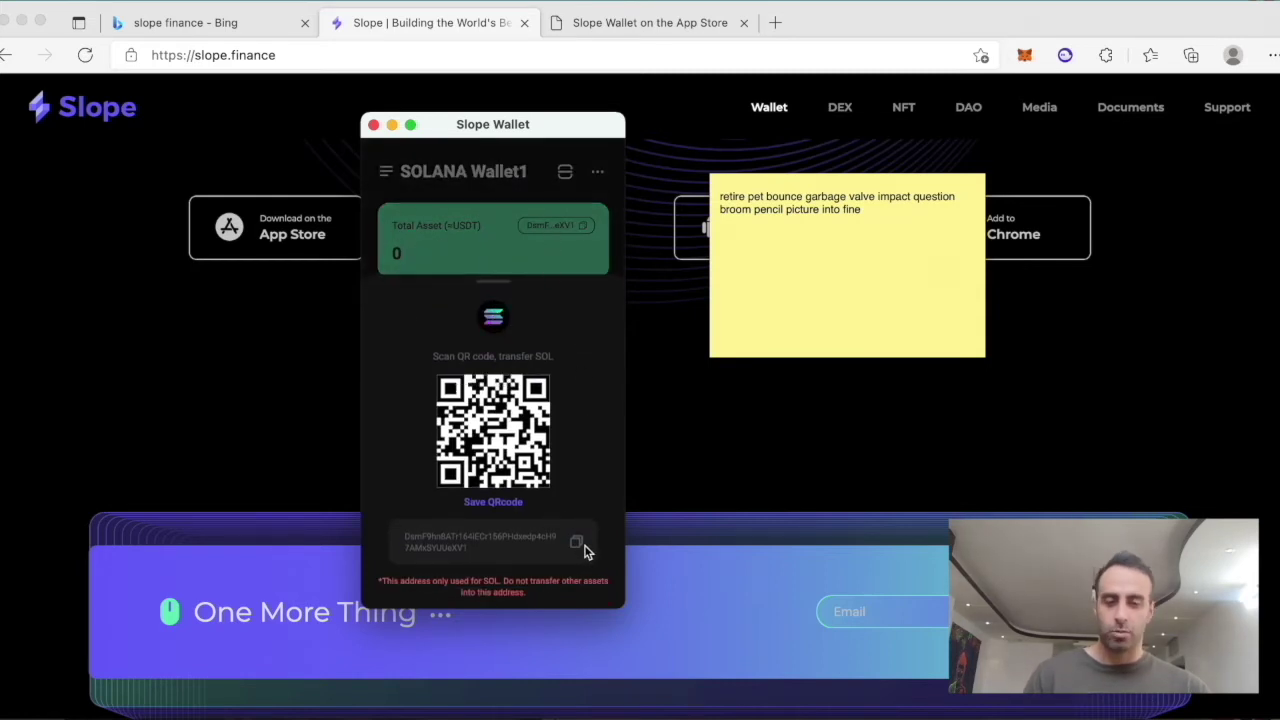
key(Escape)
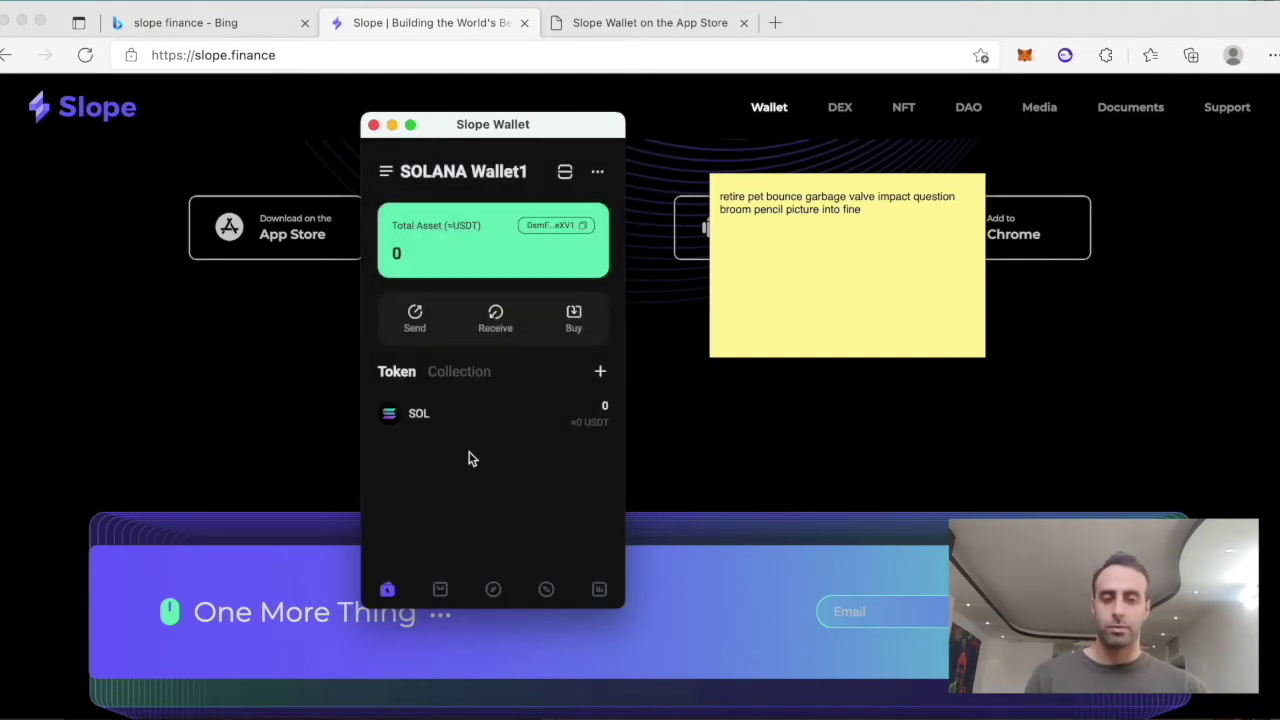
Check the SOL token's Send option and Moon Pay purchase page, and return to the wallet overview.
click(455, 422)
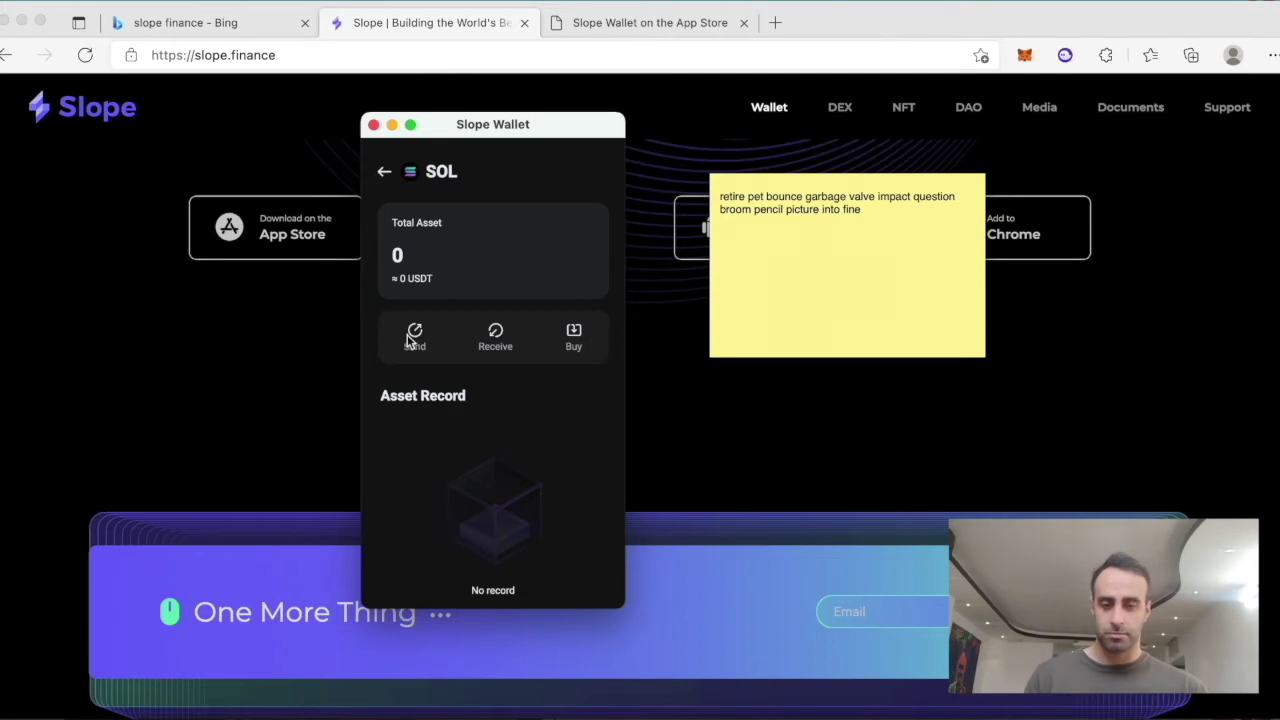
click(412, 340)
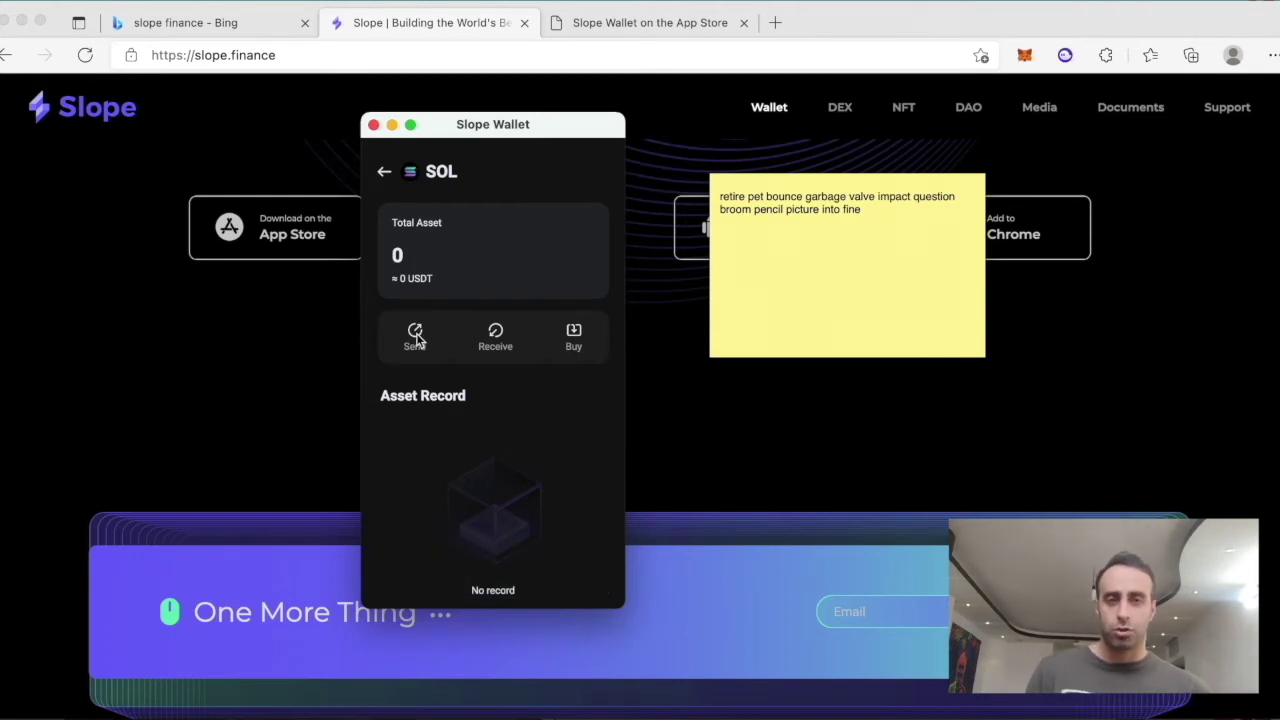
click(415, 340)
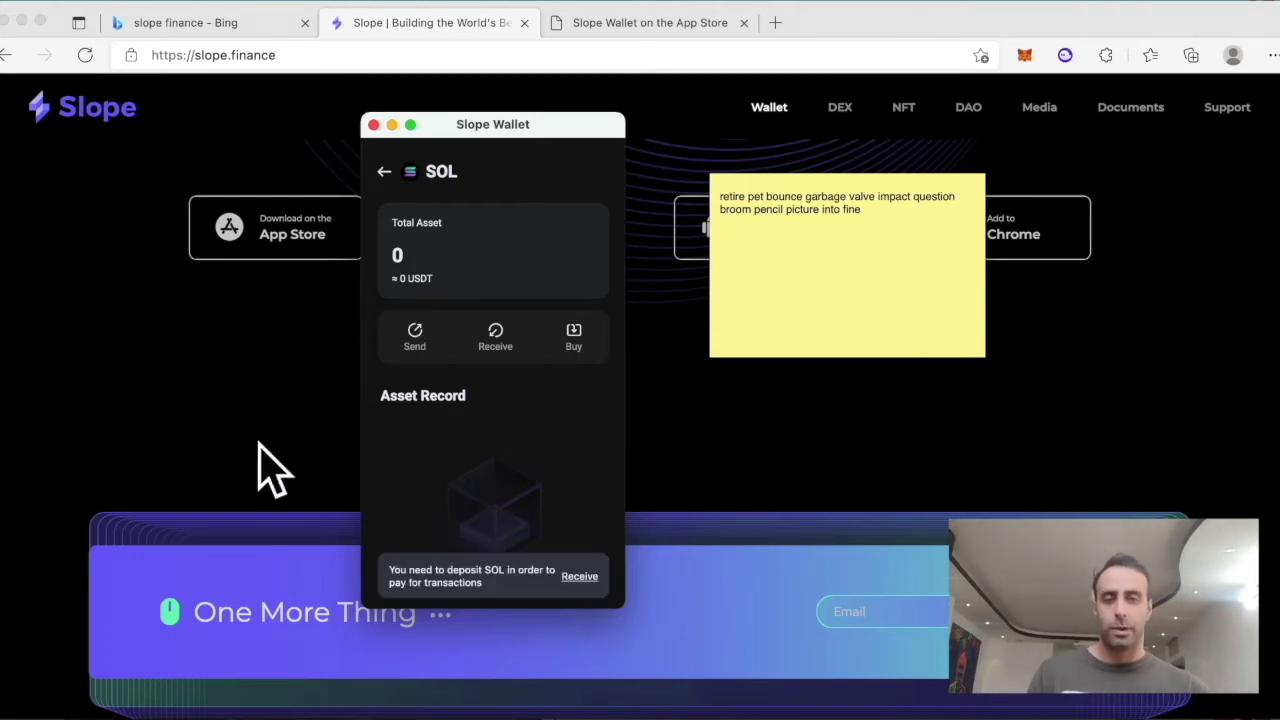
click(575, 338)
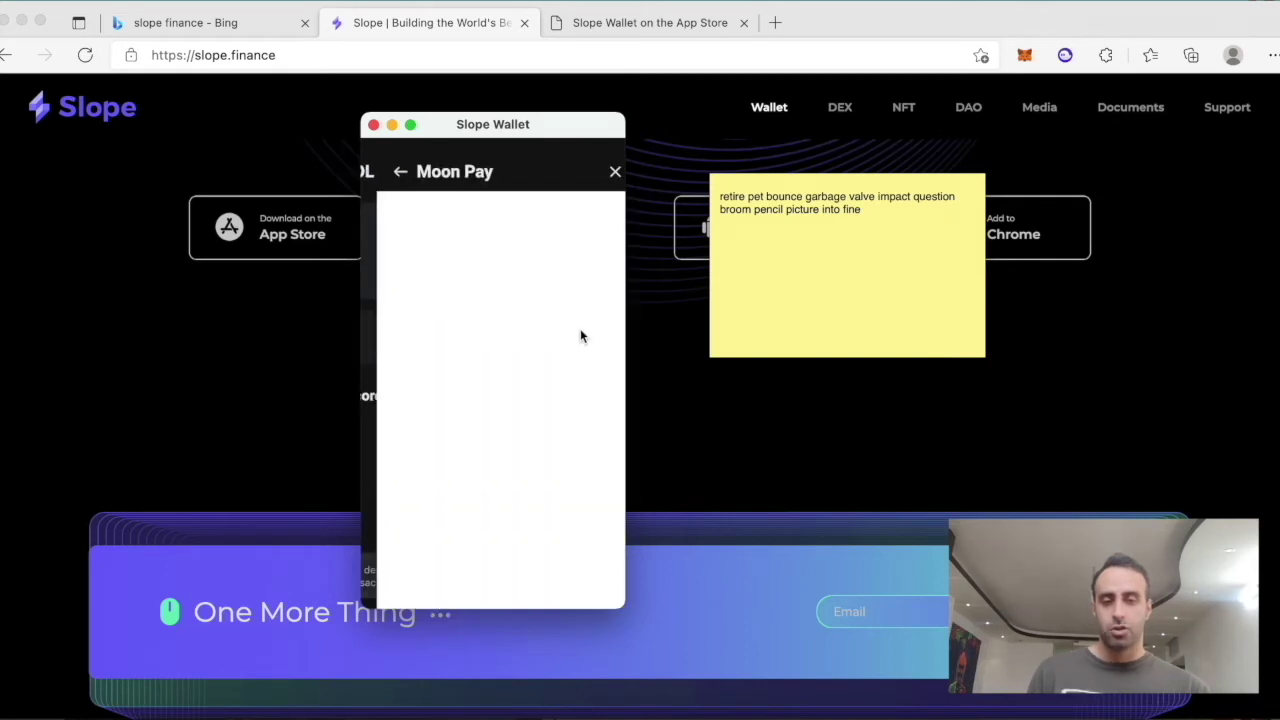
click(601, 174)
click(382, 172)
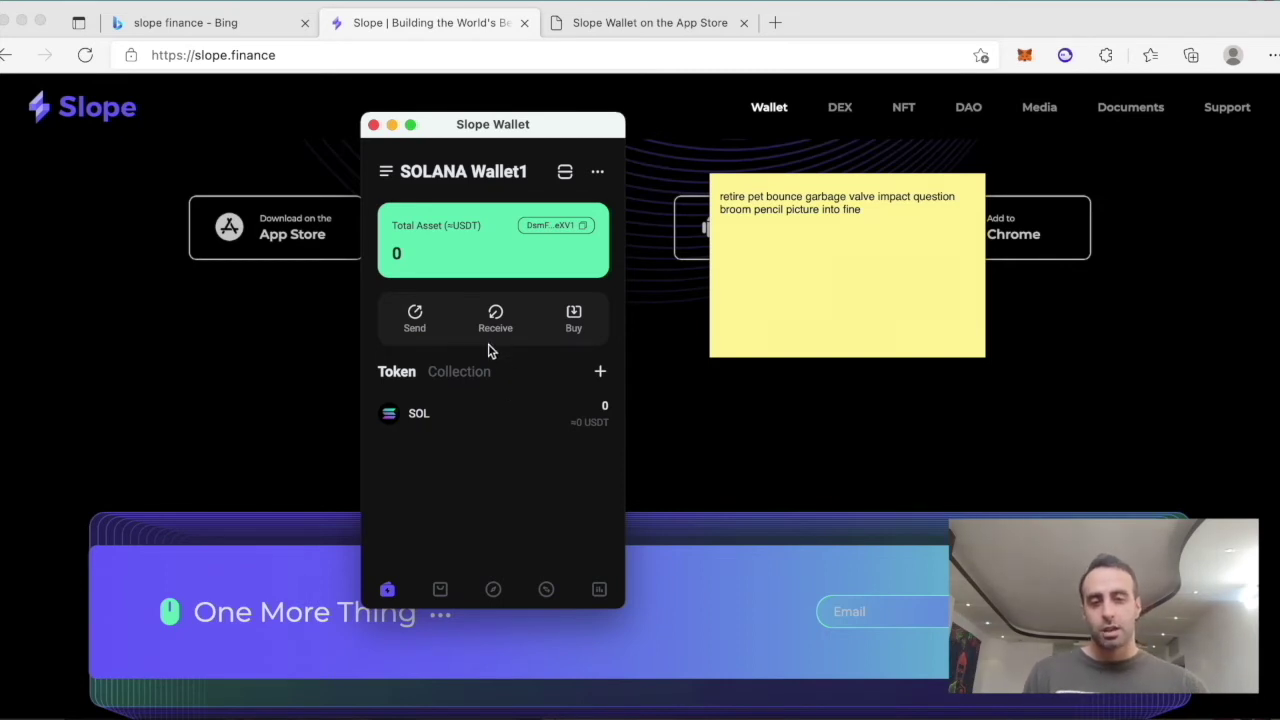
Add the ETH token to the wallet from the list of hot tokens.
click(603, 374)
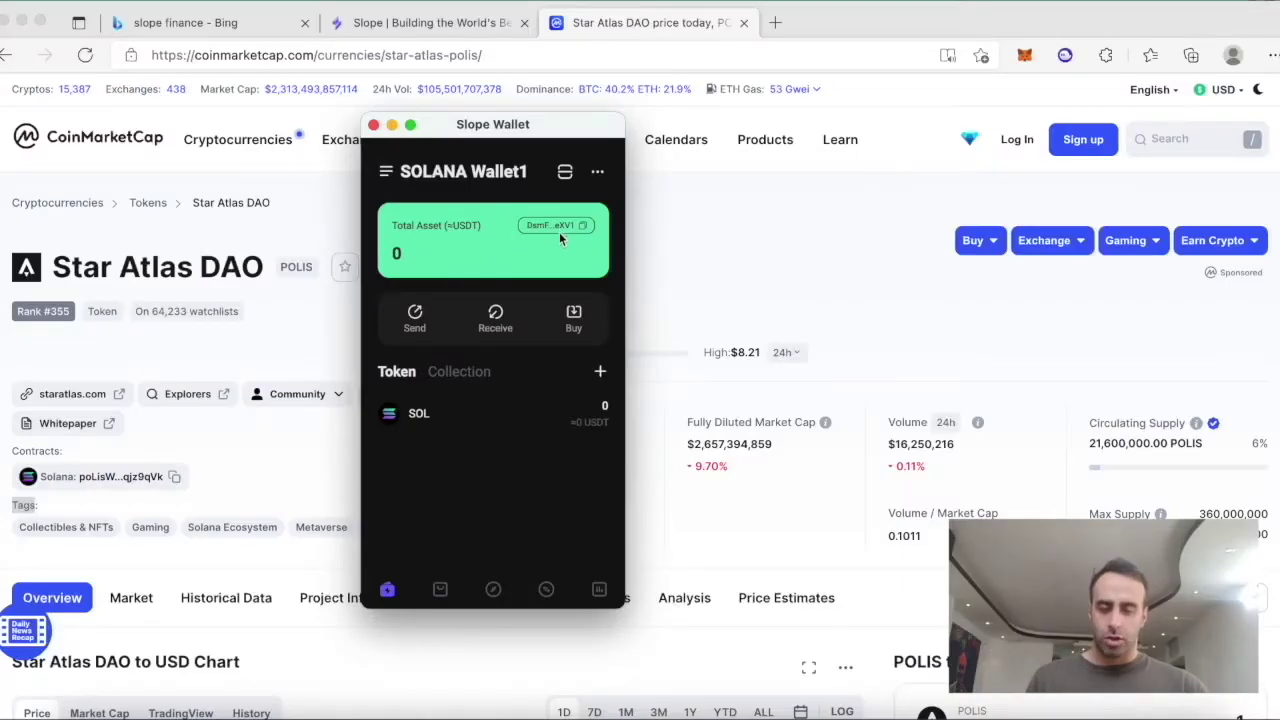
click(599, 378)
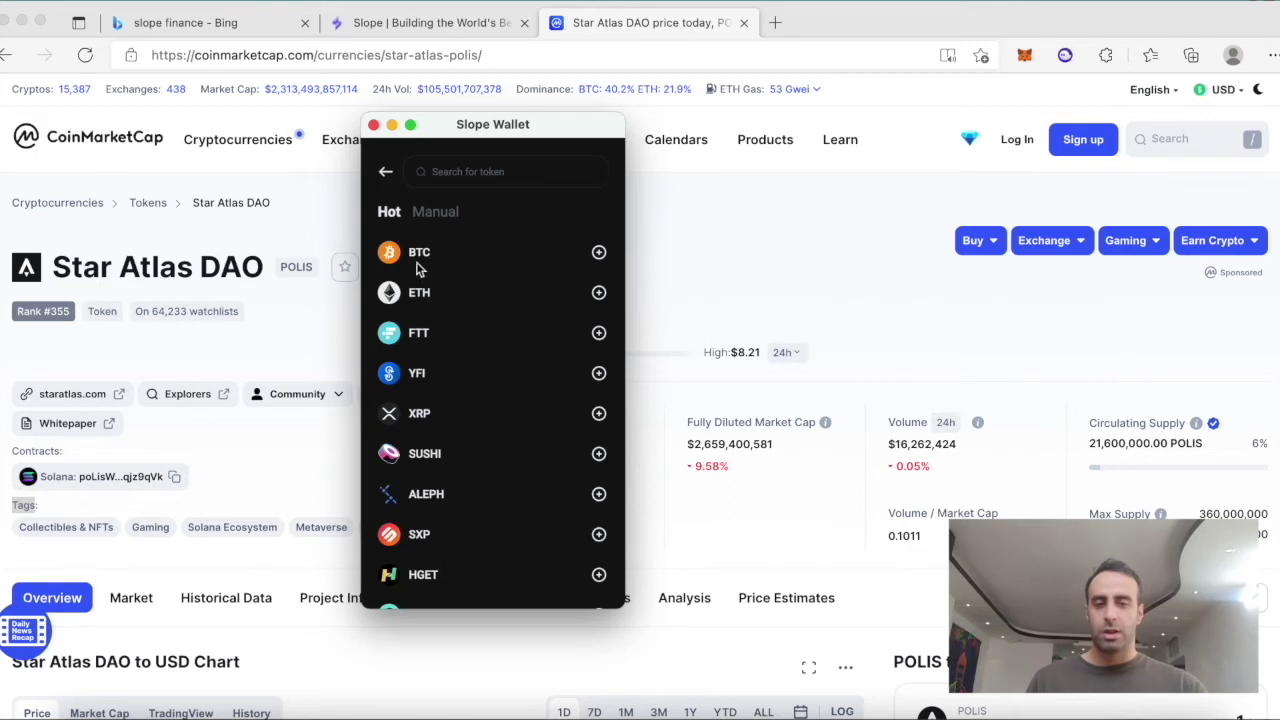
click(599, 293)
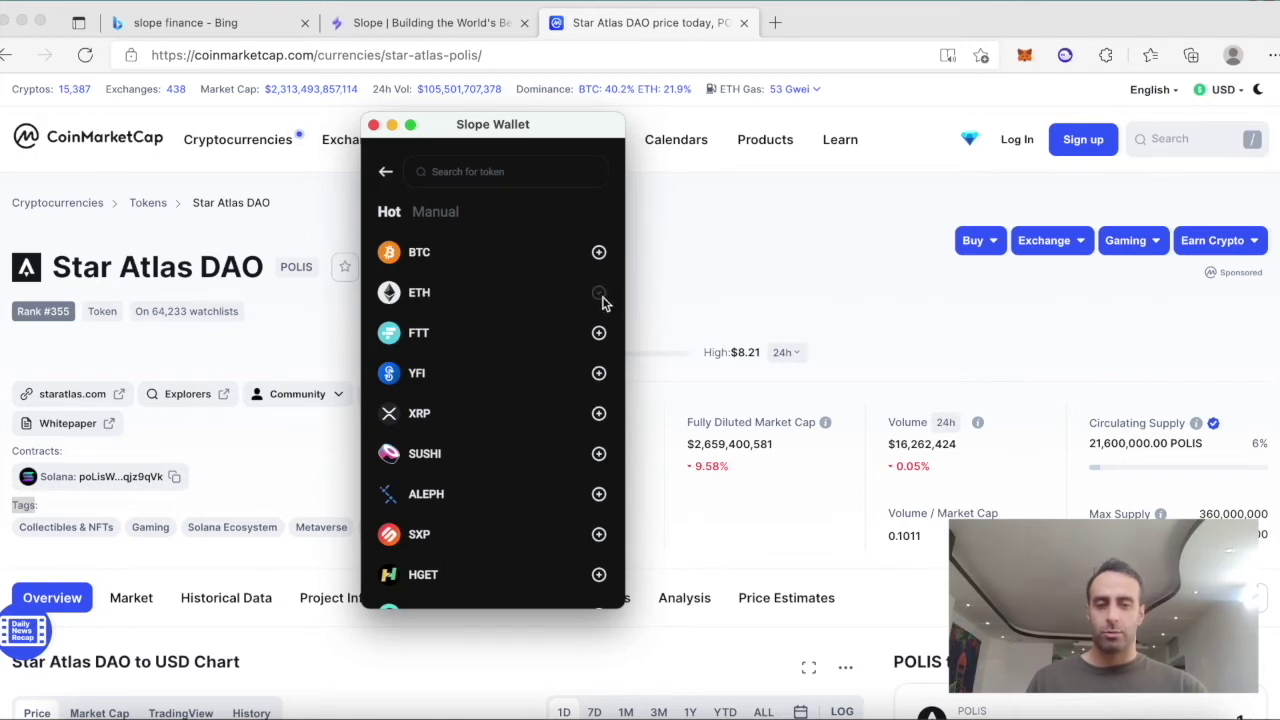
click(386, 176)
View the ETH token's receiving address and QR code, and return to the wallet overview.
click(500, 483)
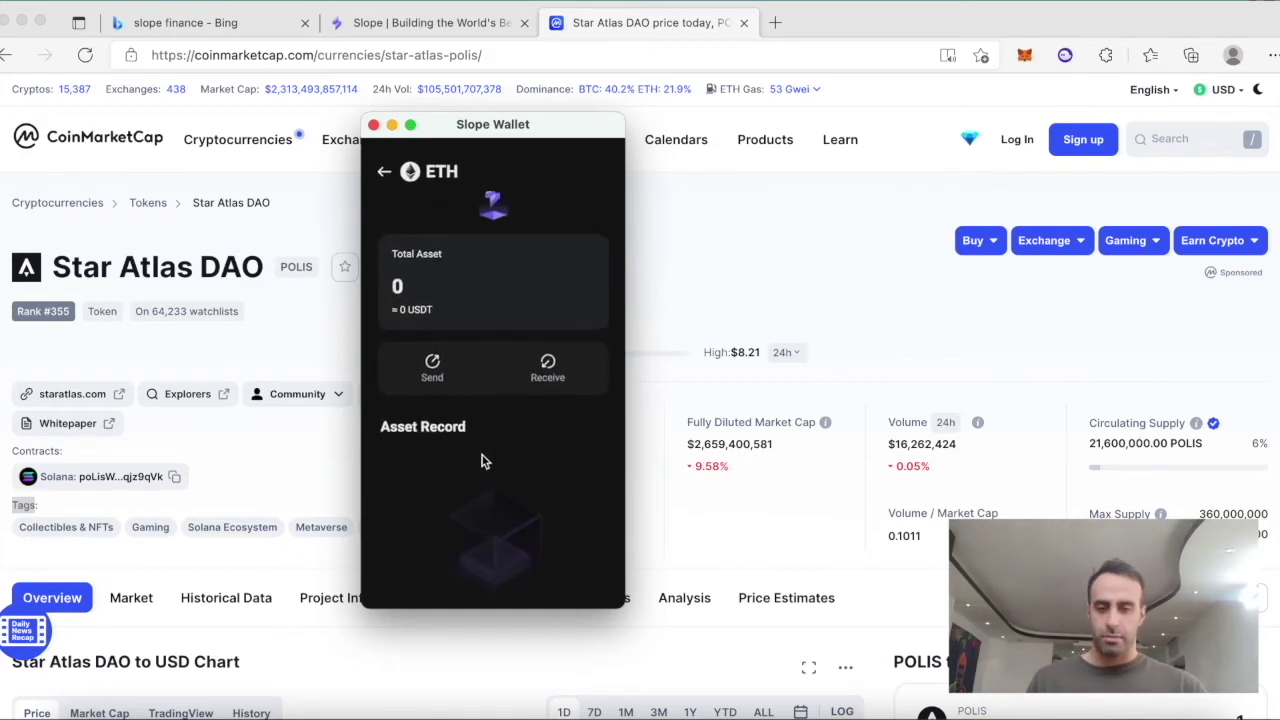
click(545, 382)
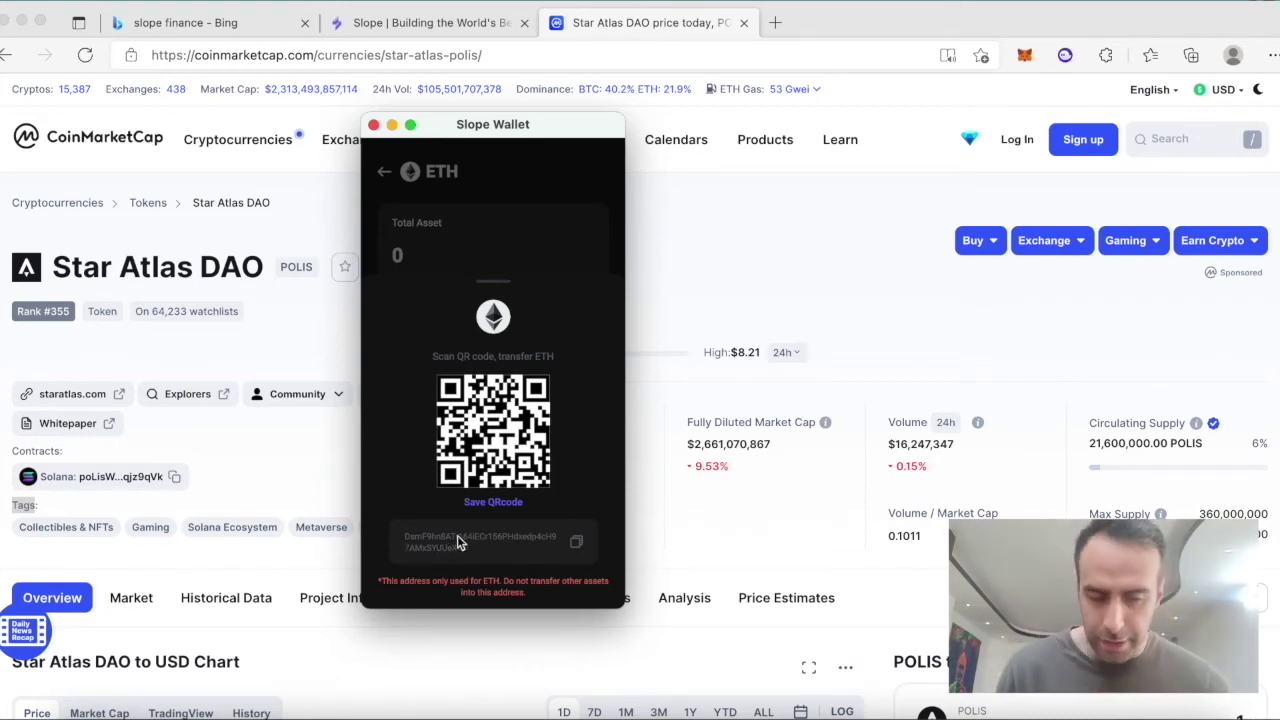
click(539, 266)
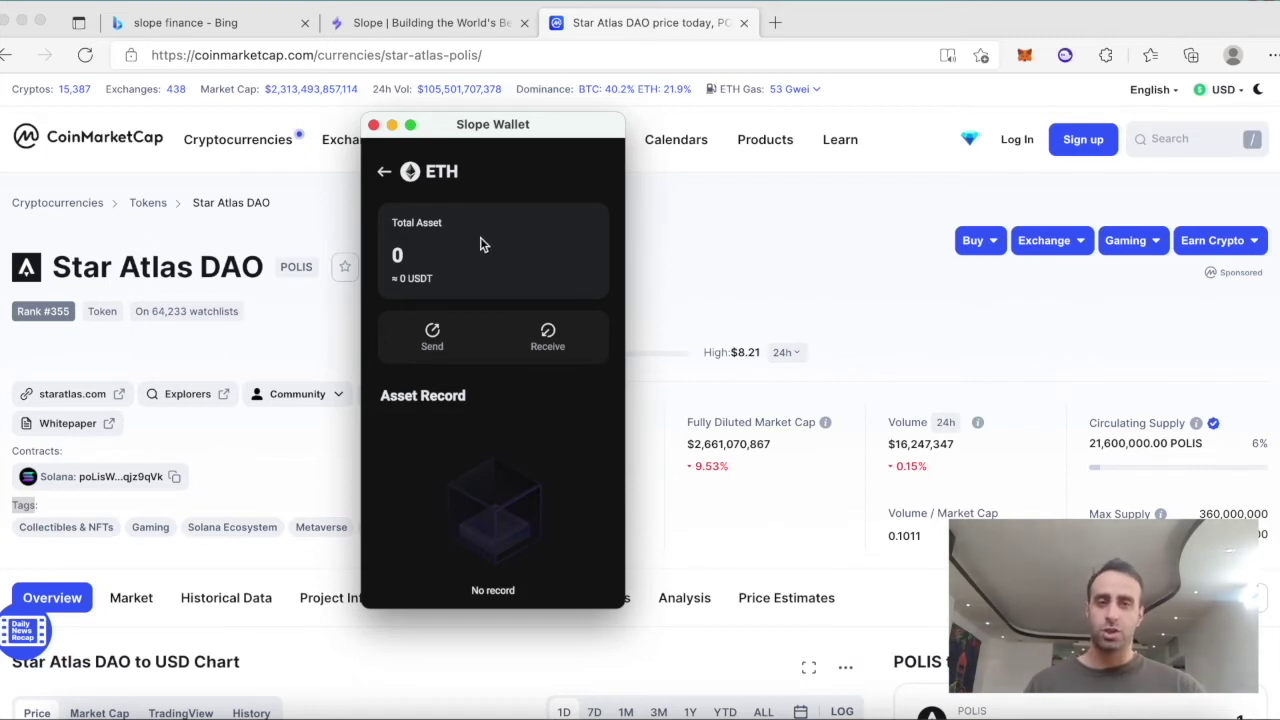
click(384, 171)
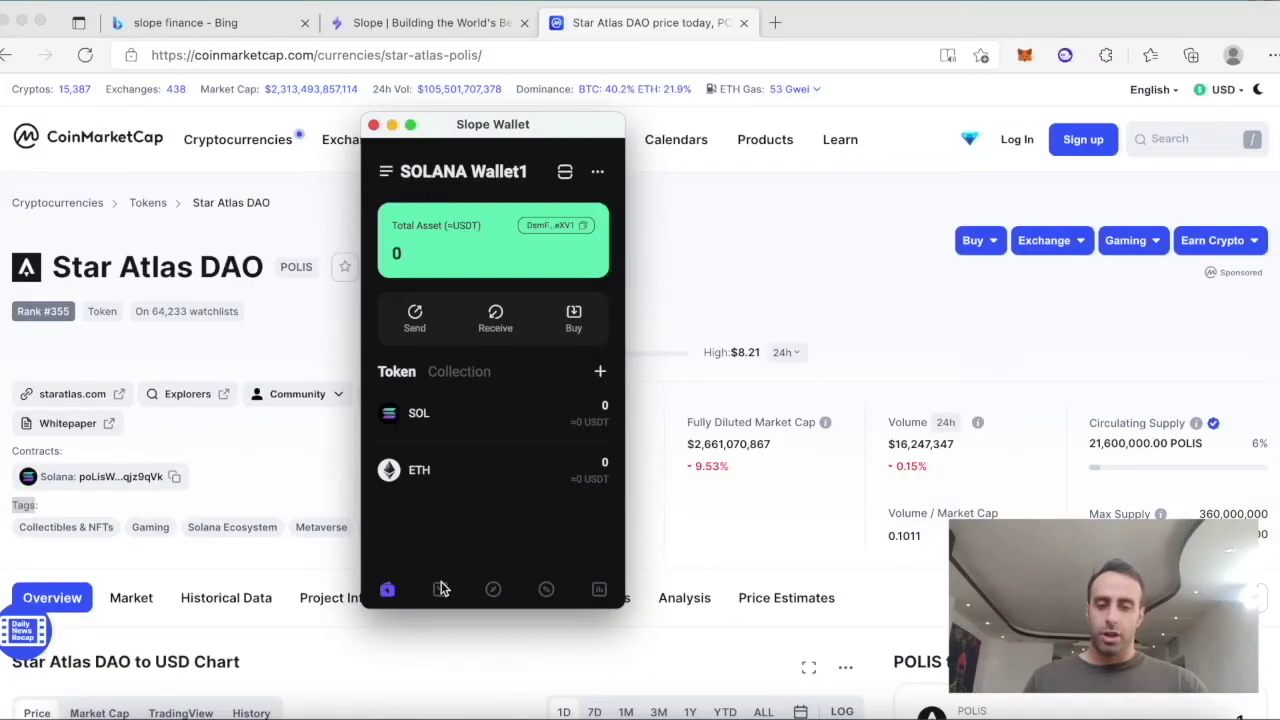
click(565, 176)
click(605, 338)
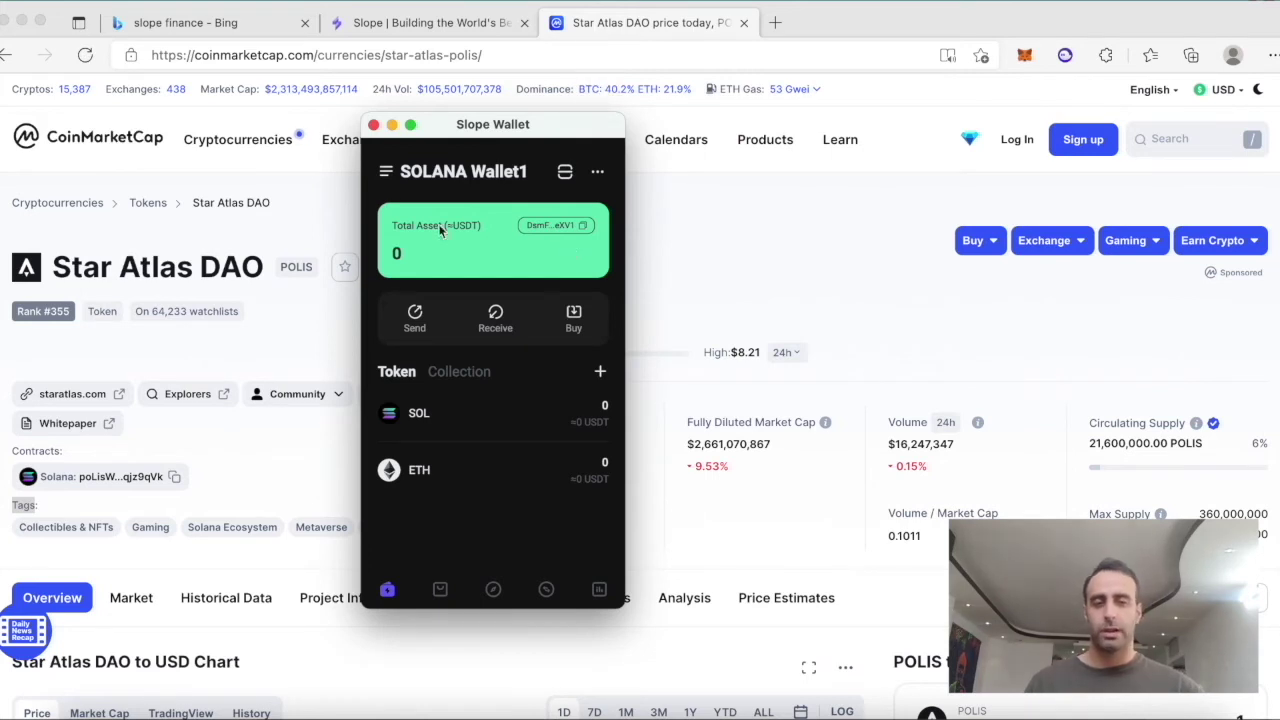
Review the wallet management page and the network choices in the profile settings.
click(598, 174)
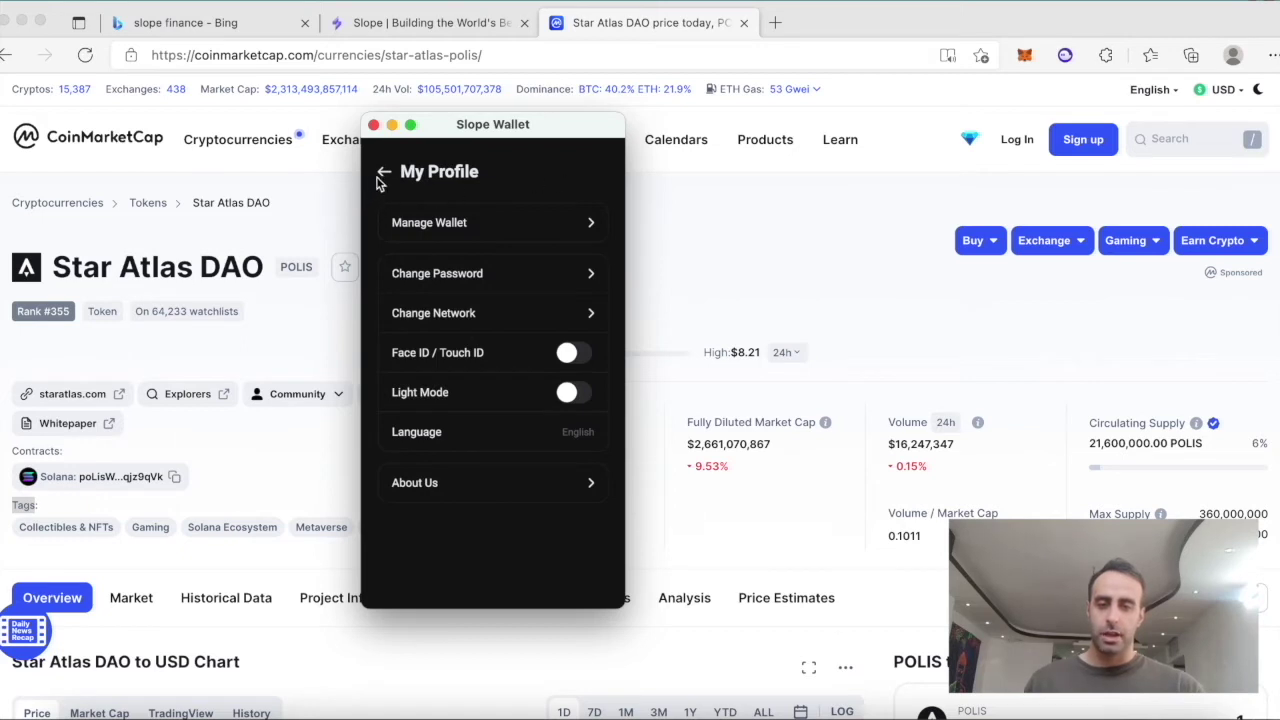
click(450, 232)
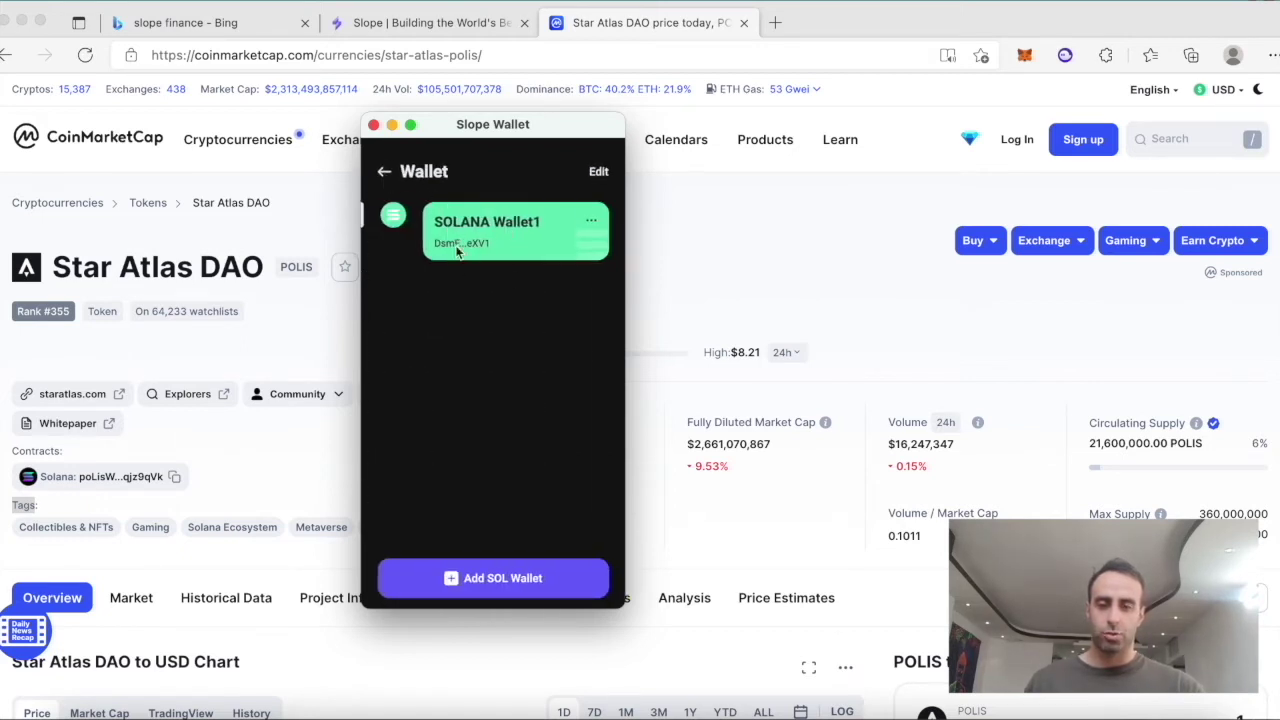
click(384, 171)
click(452, 226)
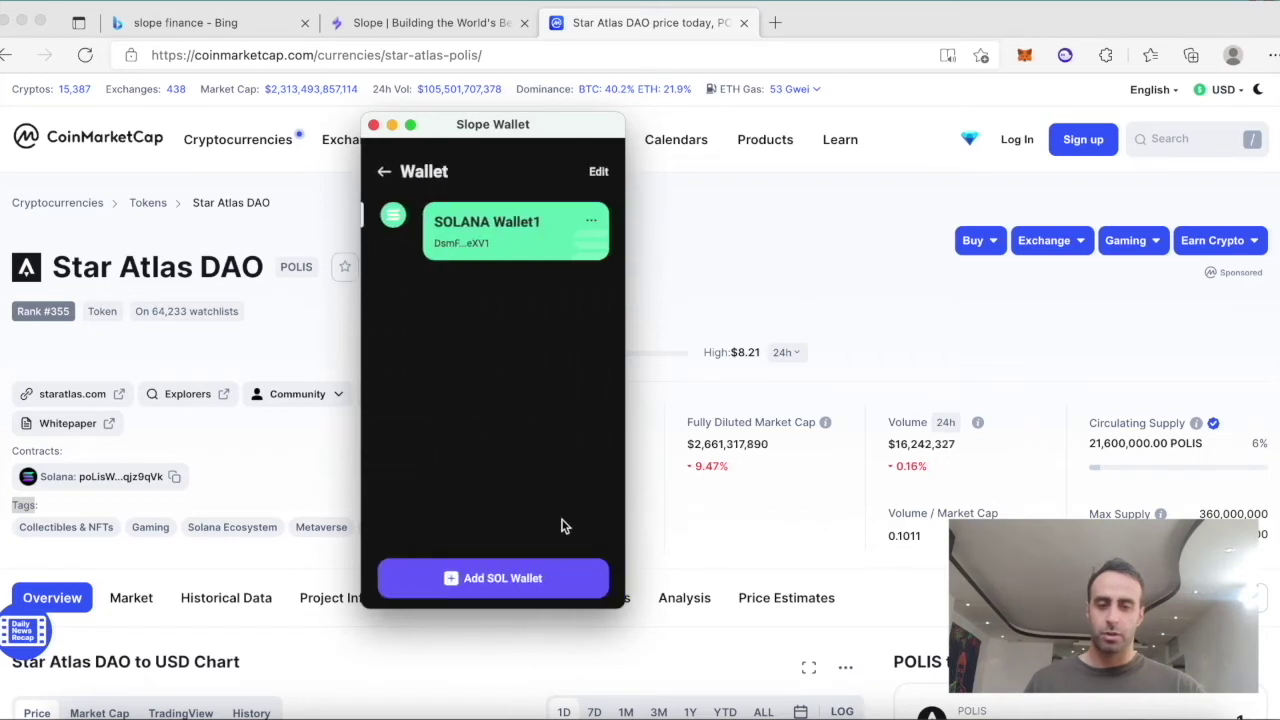
click(386, 173)
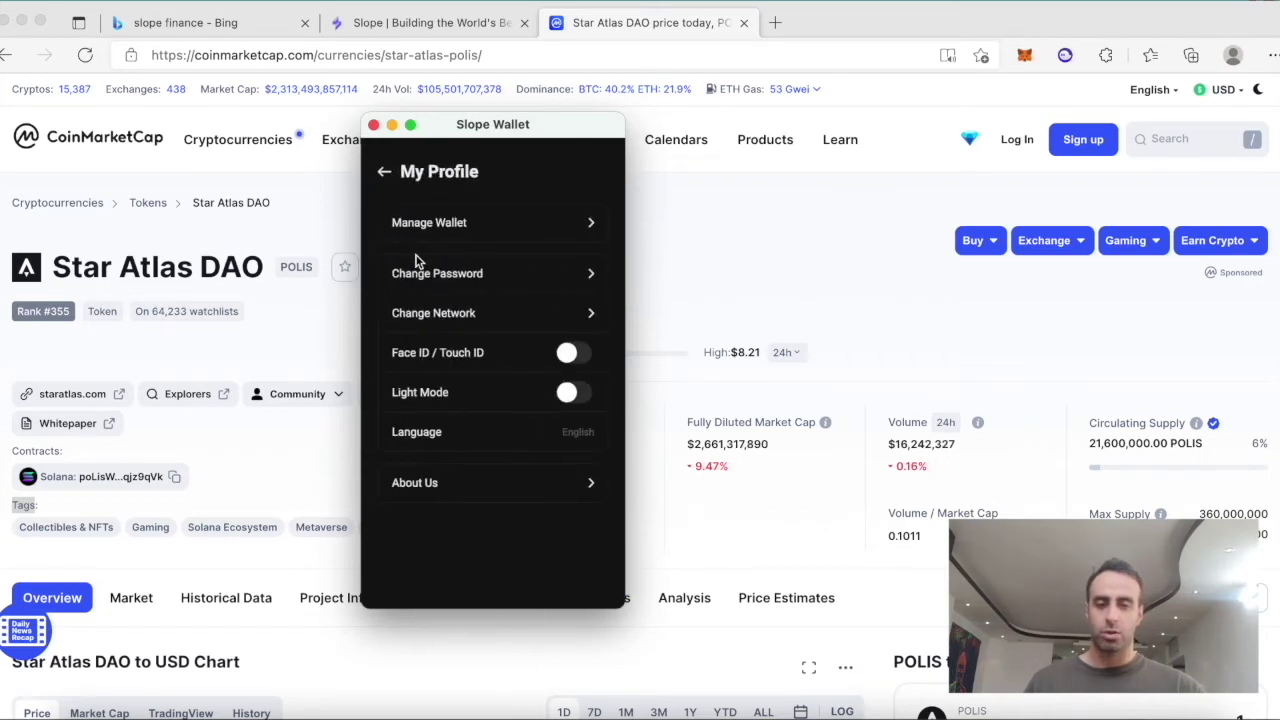
click(457, 312)
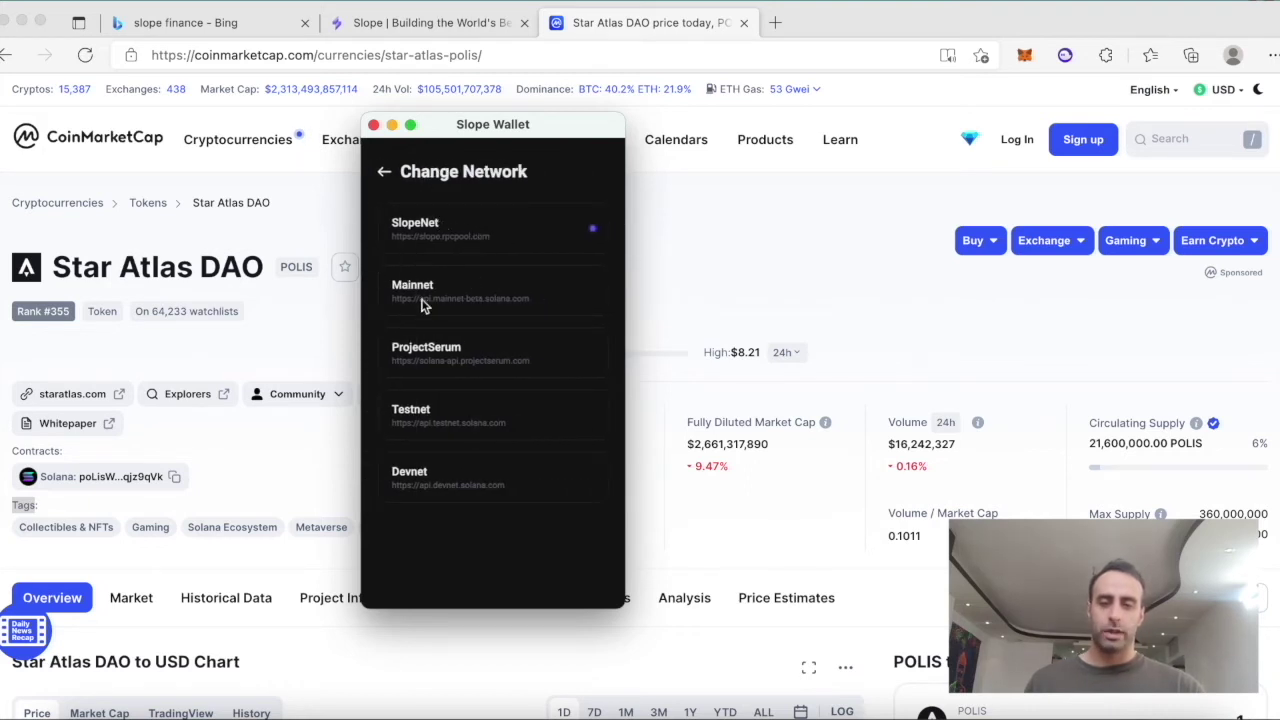
click(386, 174)
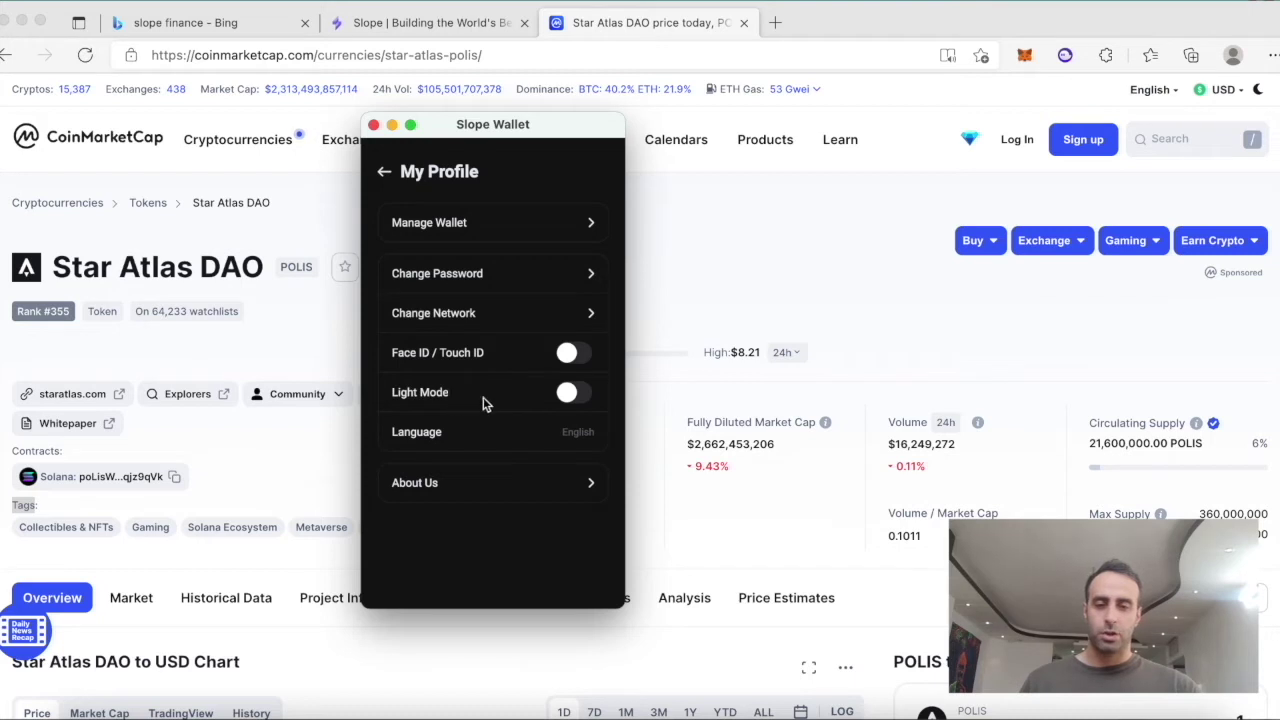
Turn on Light Mode and check the About Us page before returning to the wallet overview.
click(577, 399)
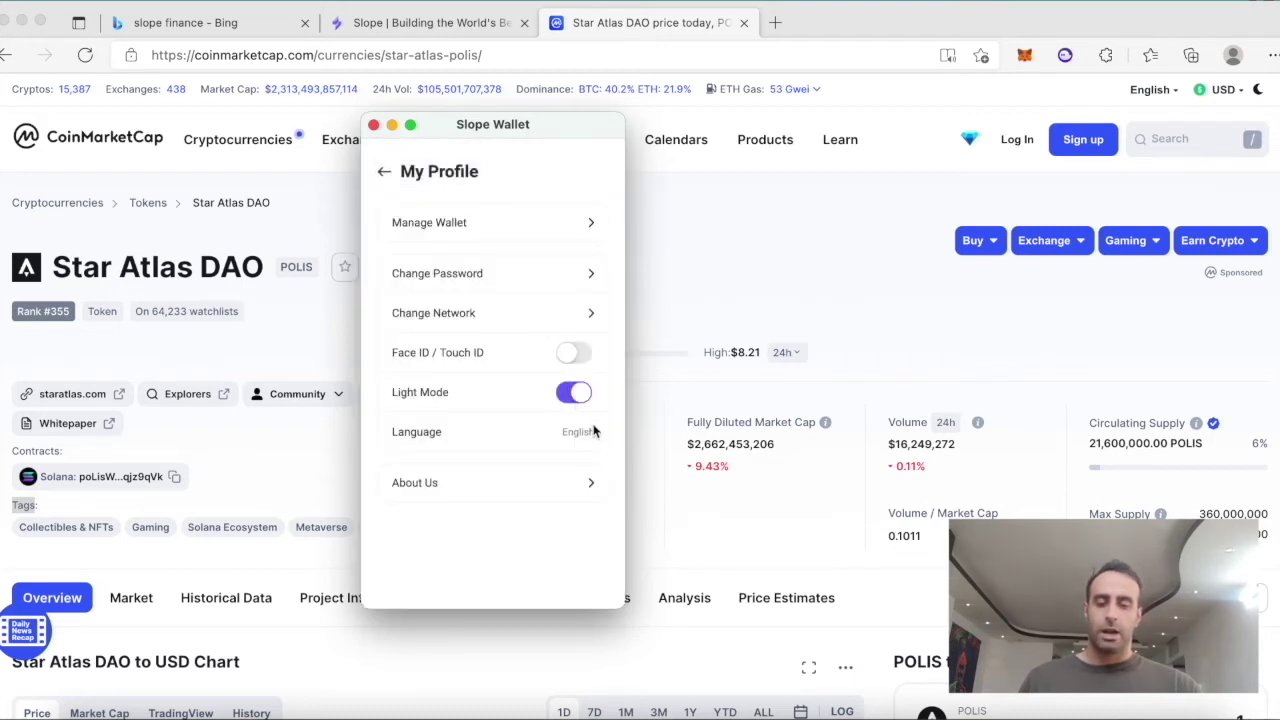
click(517, 483)
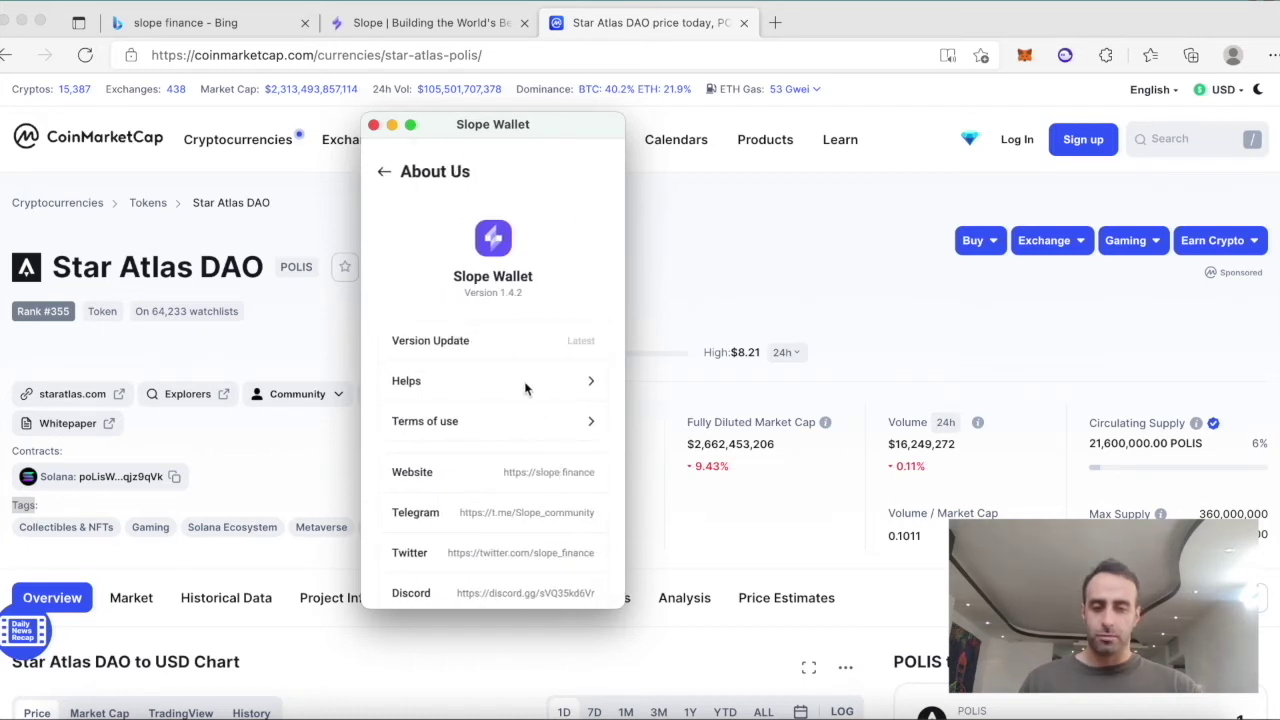
click(383, 174)
click(383, 172)
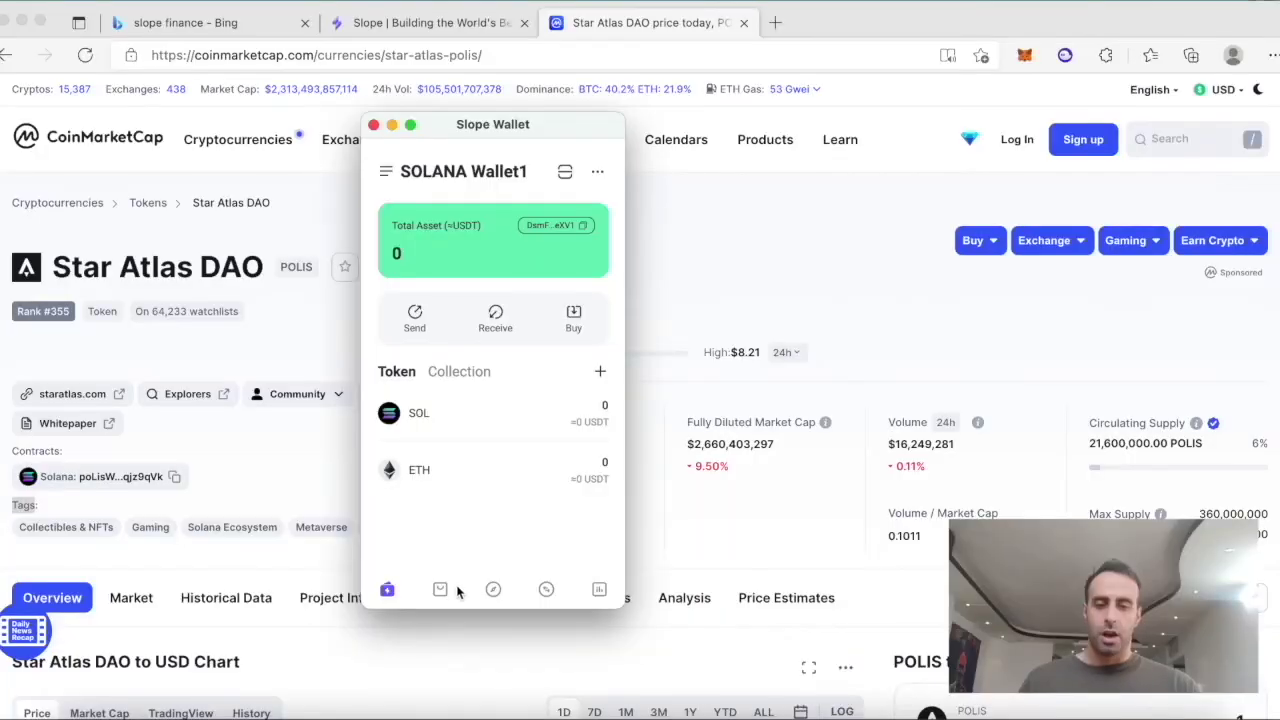
Open the wallet's NFT market and examine the hot new items and their prices.
click(440, 590)
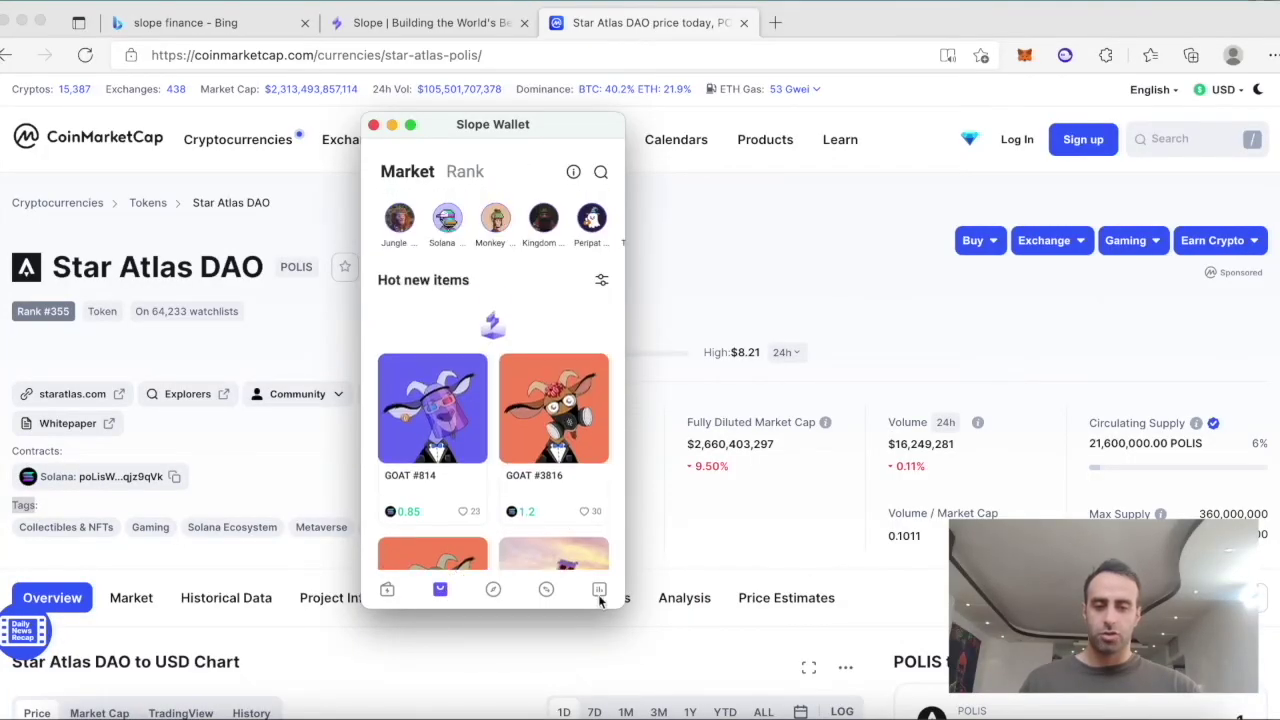
scroll(508, 360, down, 1)
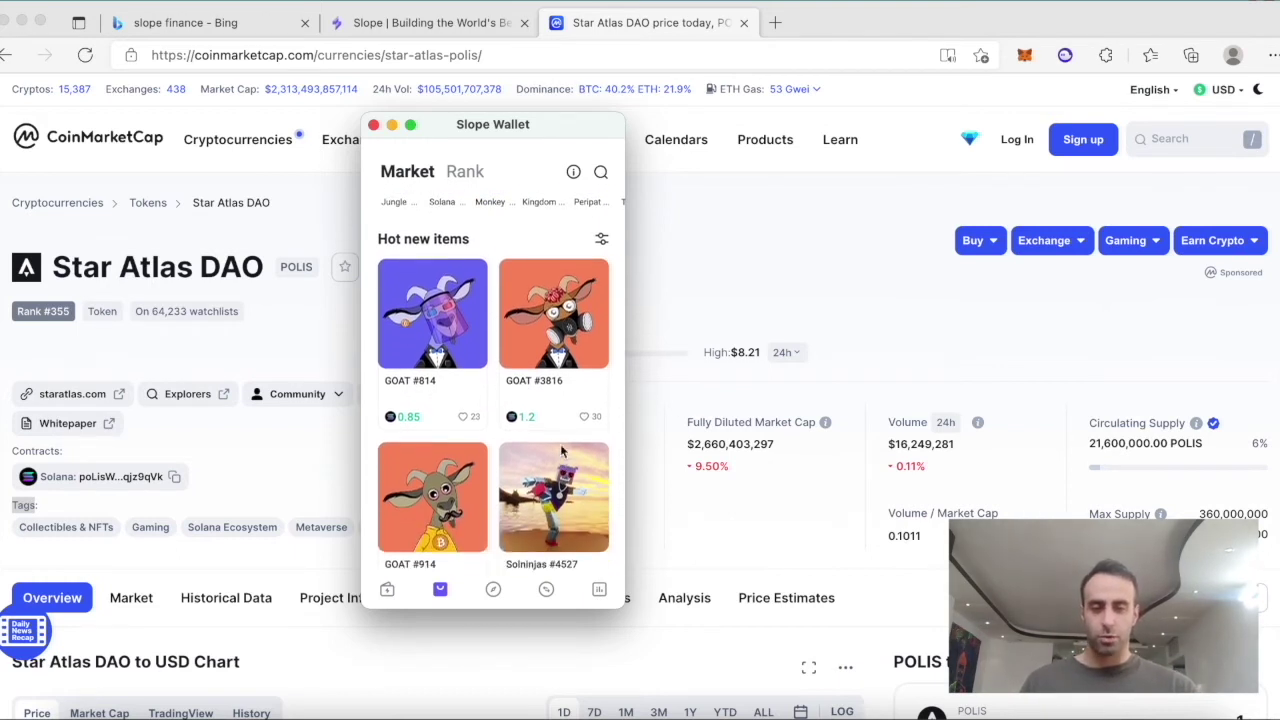
scroll(562, 452, down, 1)
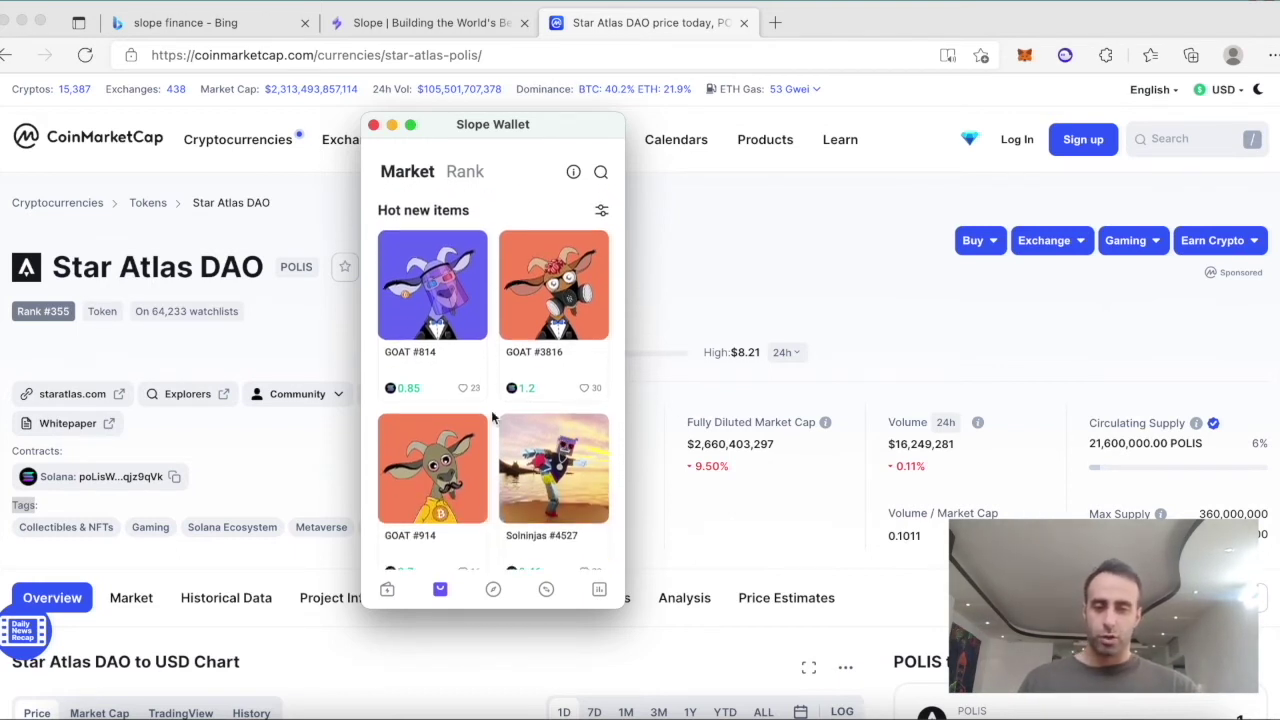
scroll(510, 400, down, 2)
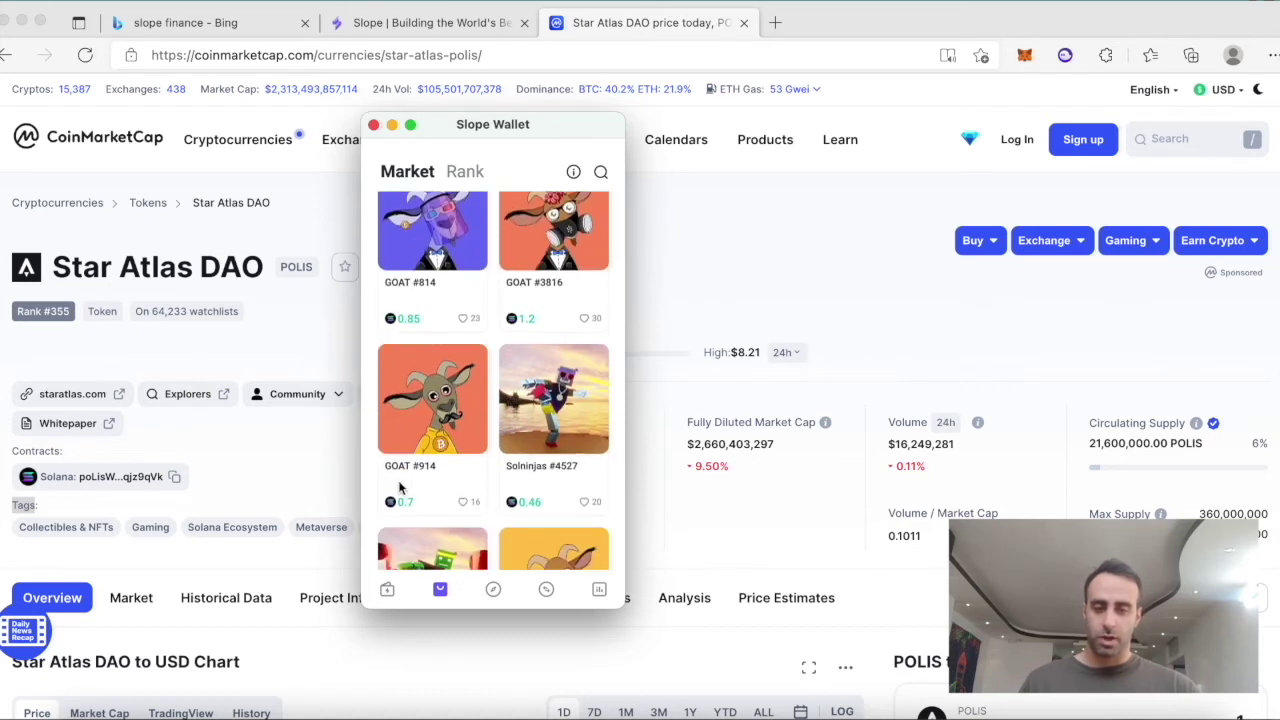
scroll(517, 494, down, 5)
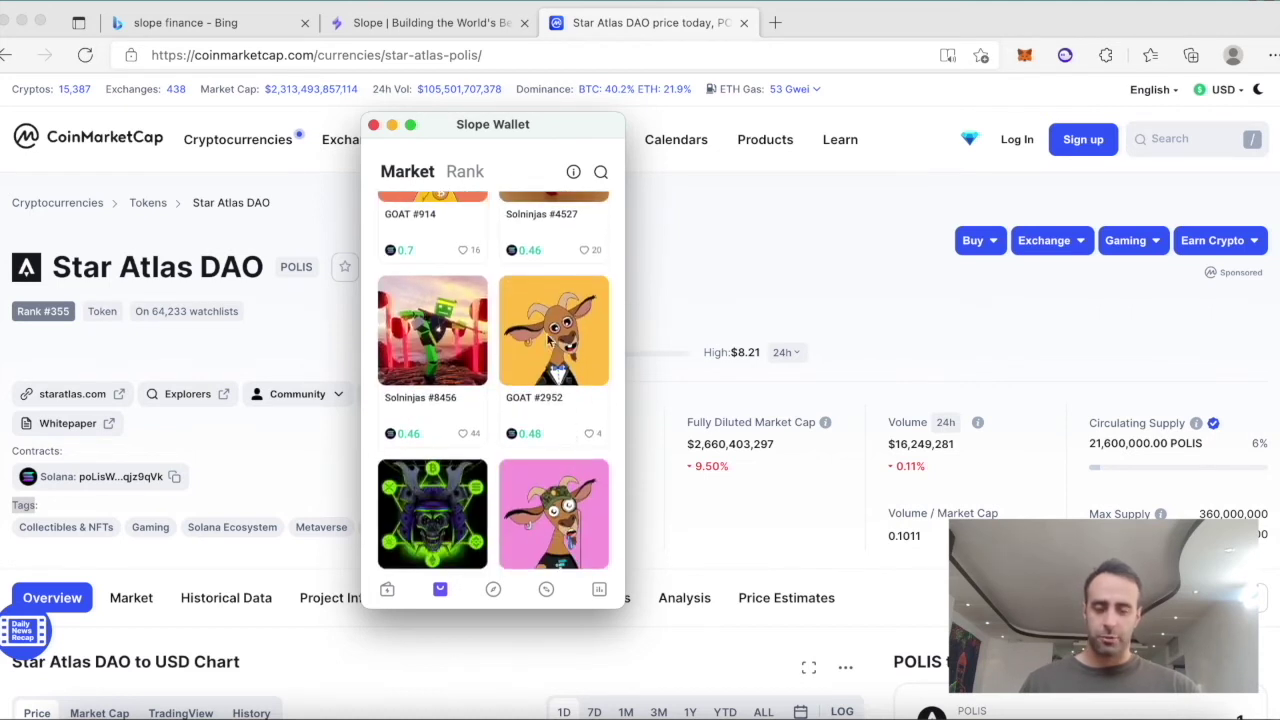
scroll(536, 300, up, 6)
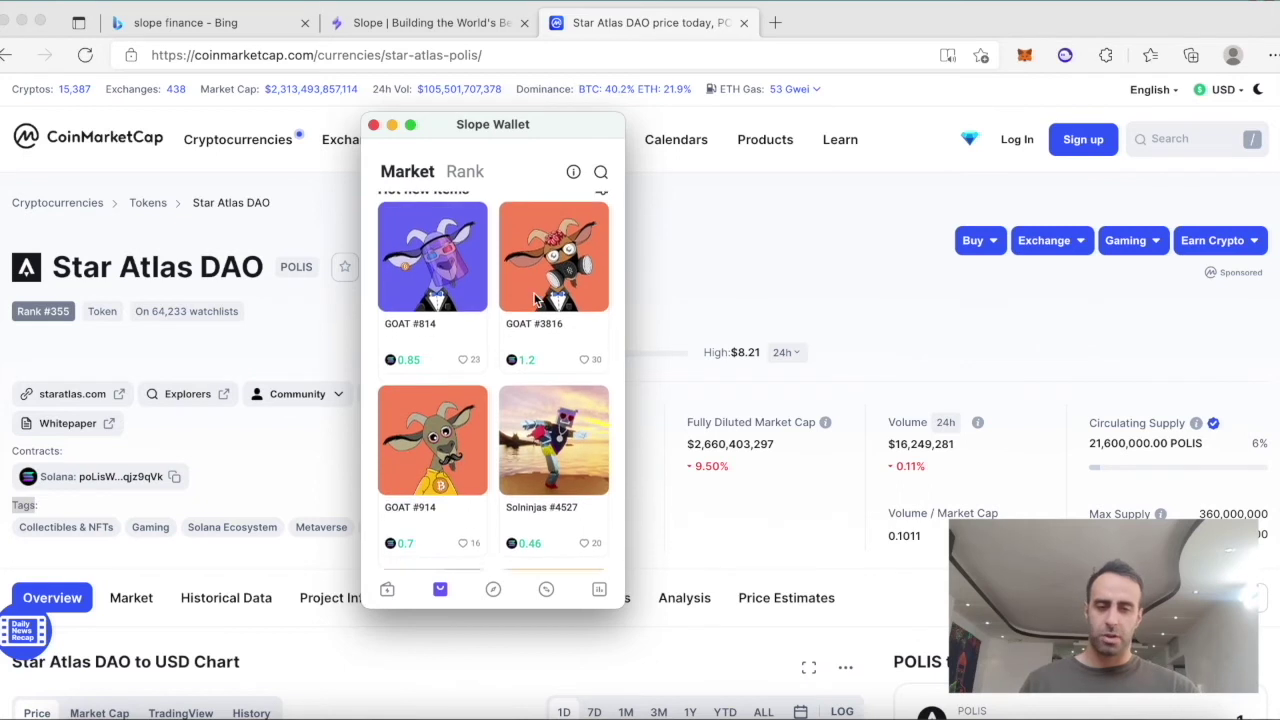
scroll(536, 300, up, 3)
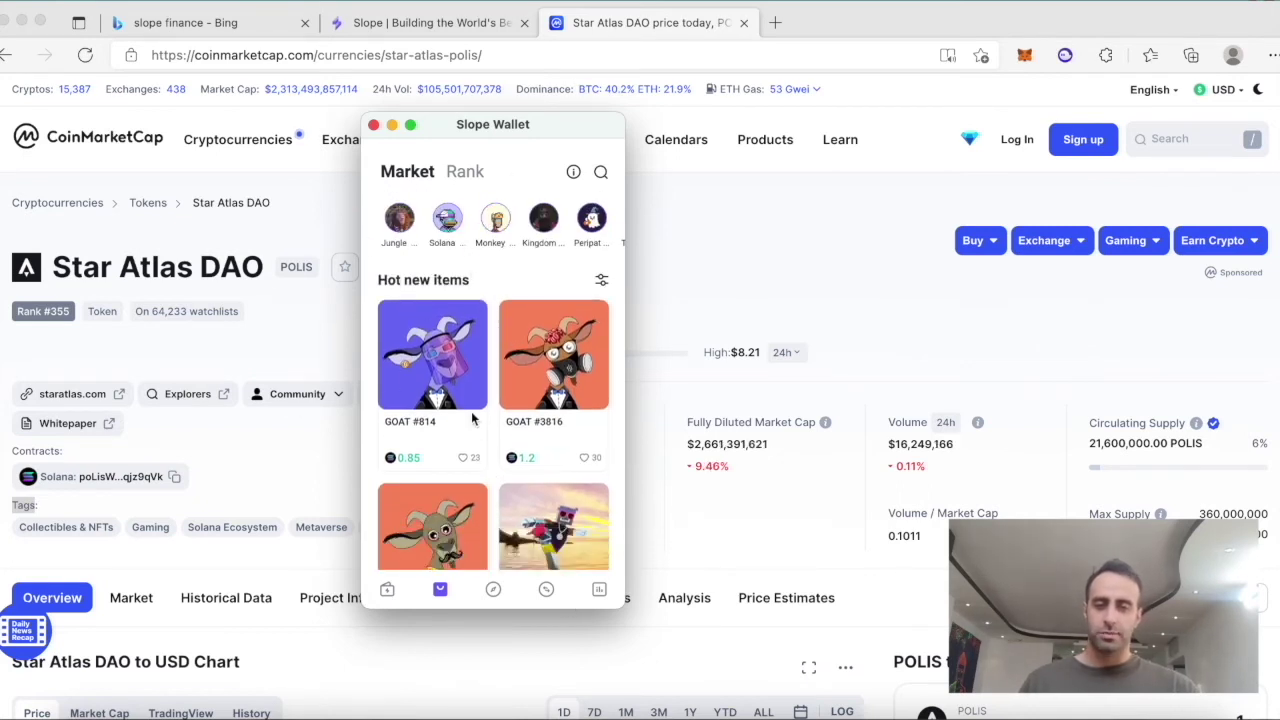
scroll(474, 420, down, 5)
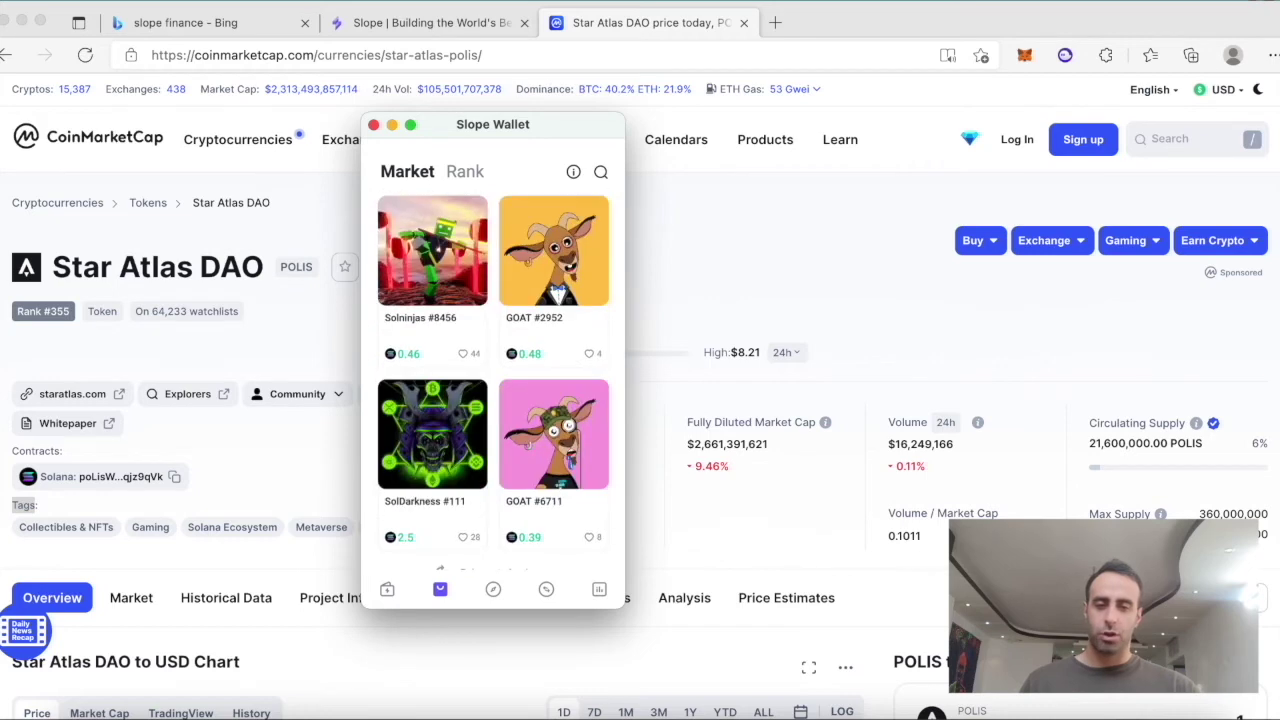
scroll(522, 262, down, 1)
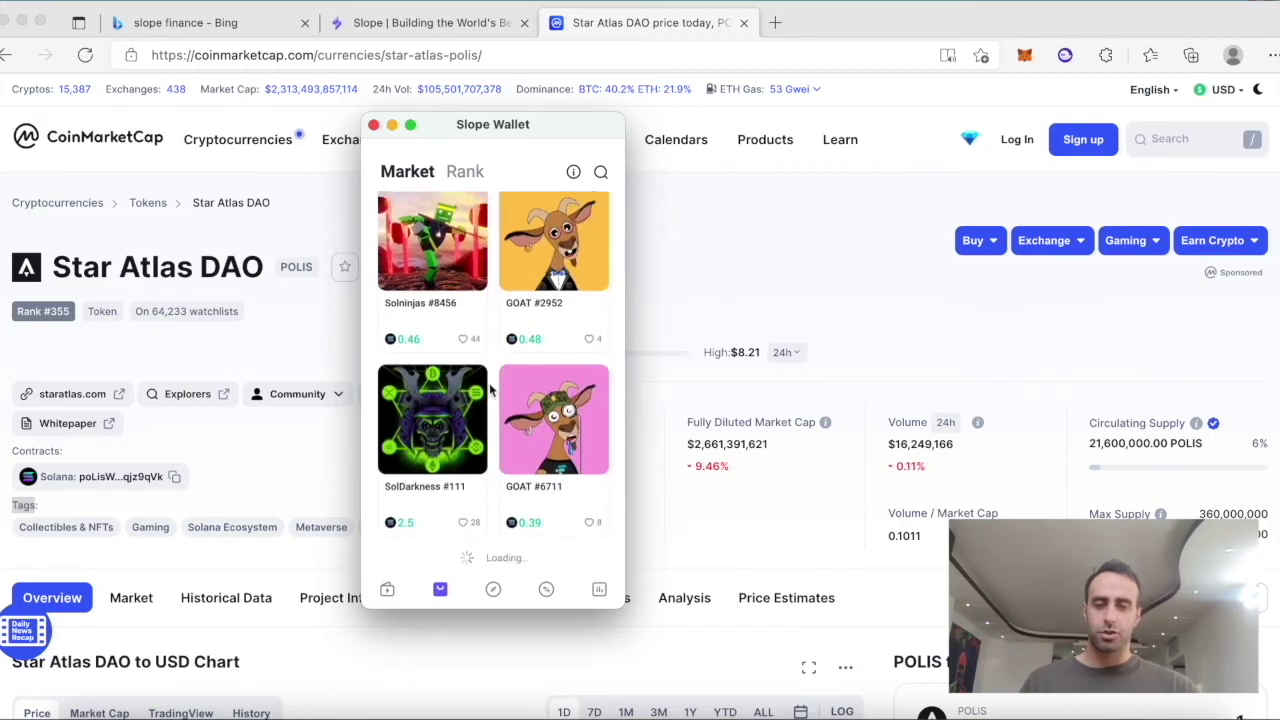
Open the Jungle Cats collection from the featured collections of the NFT market.
scroll(460, 331, up, 5)
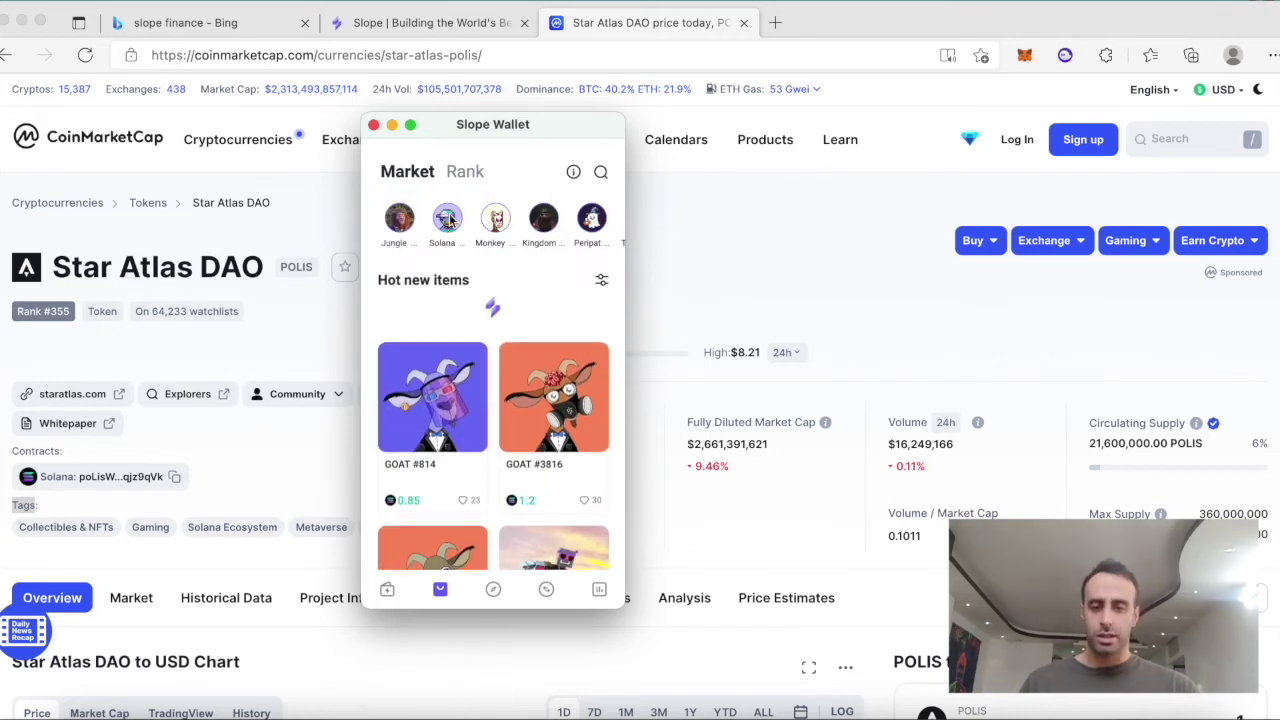
click(390, 222)
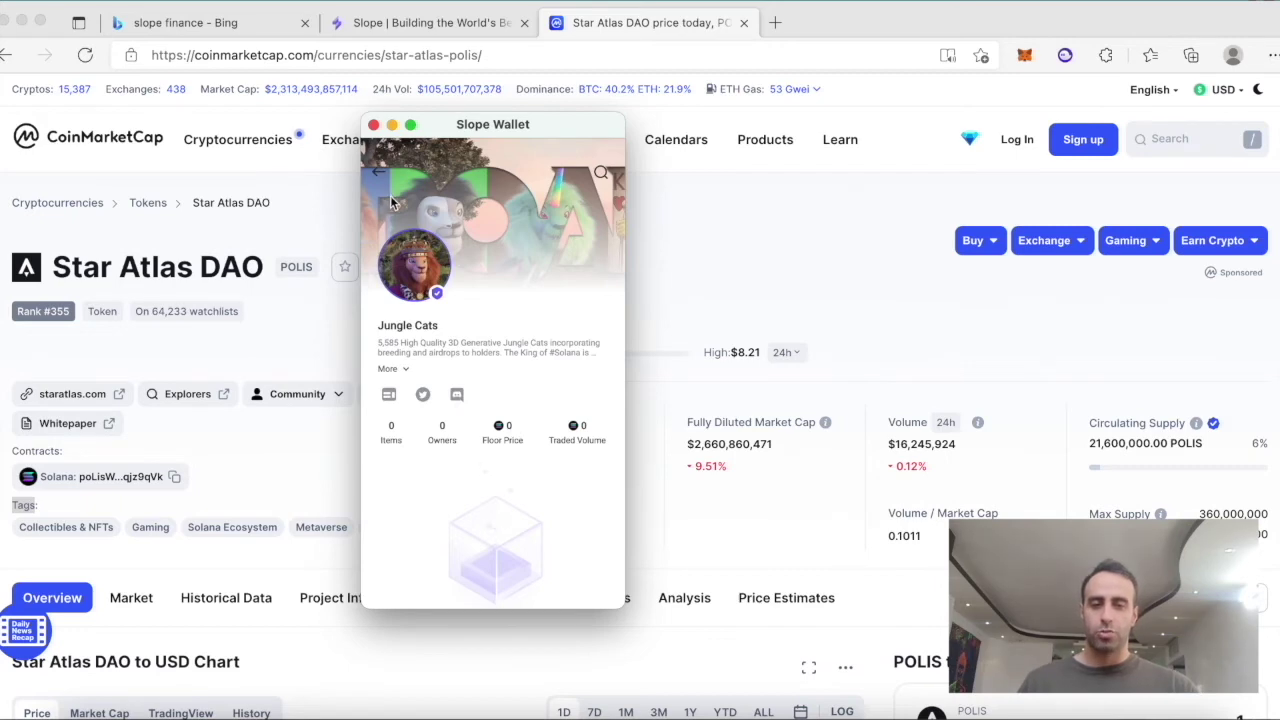
Close and relaunch Slope Wallet, and unlock it with the wallet password.
click(373, 125)
key(F4)
click(785, 460)
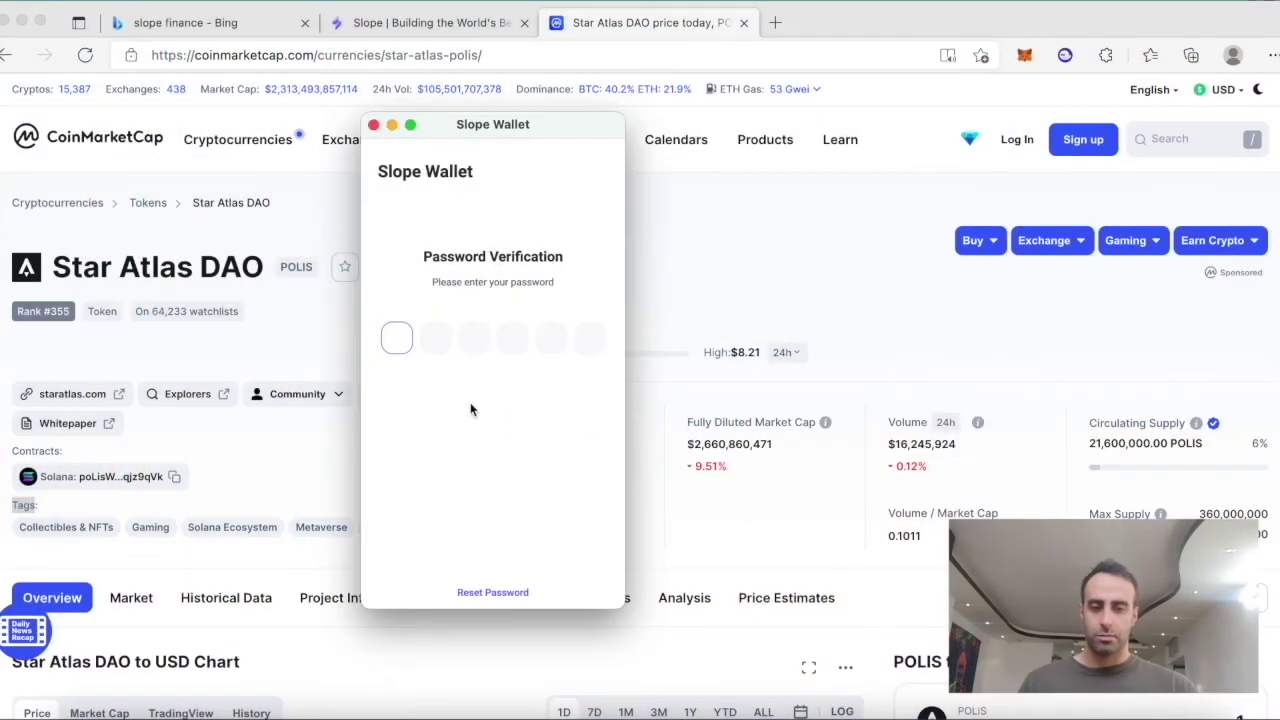
text(******)
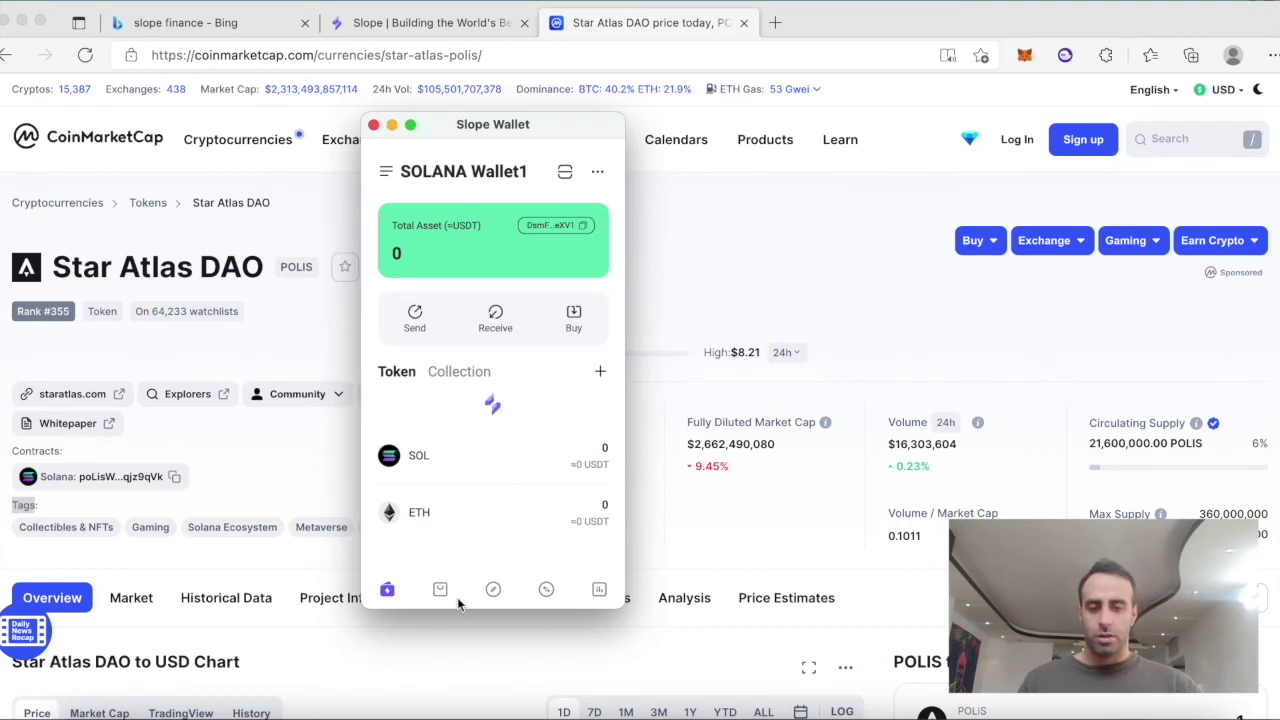
Return to the NFT market and browse the featured collections through to the end of the row.
click(440, 589)
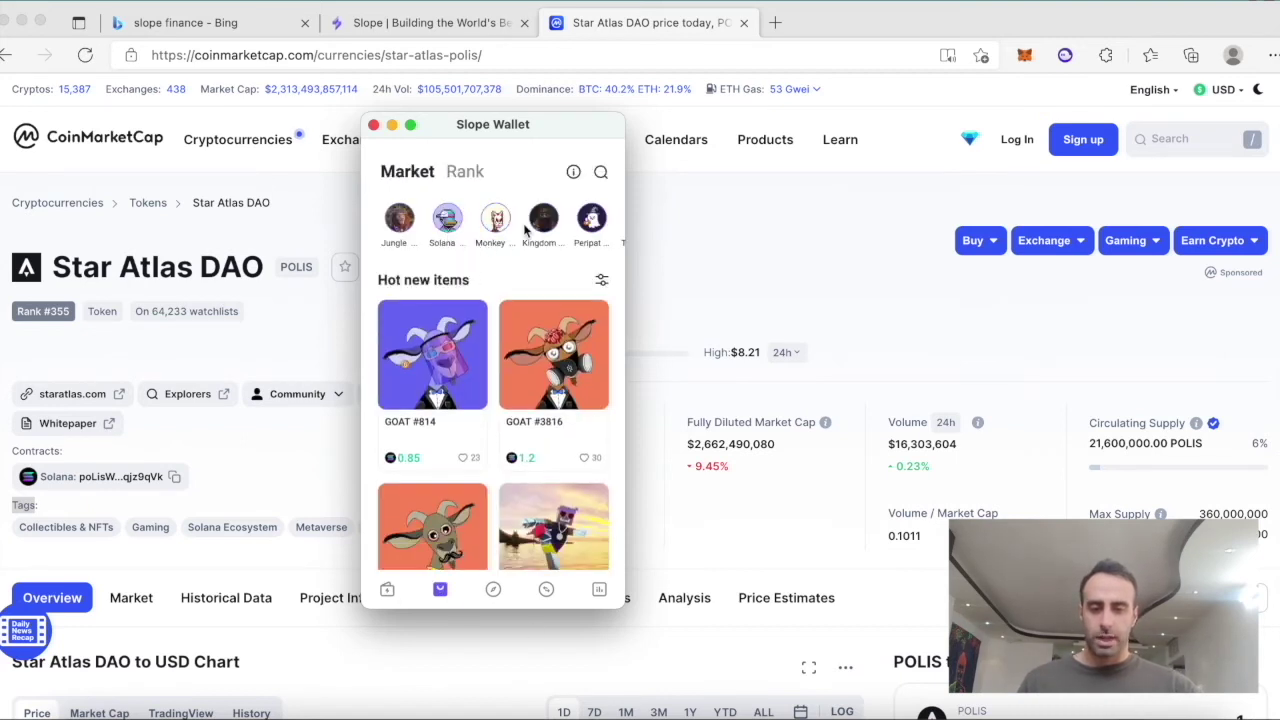
scroll(520, 225, right, 2)
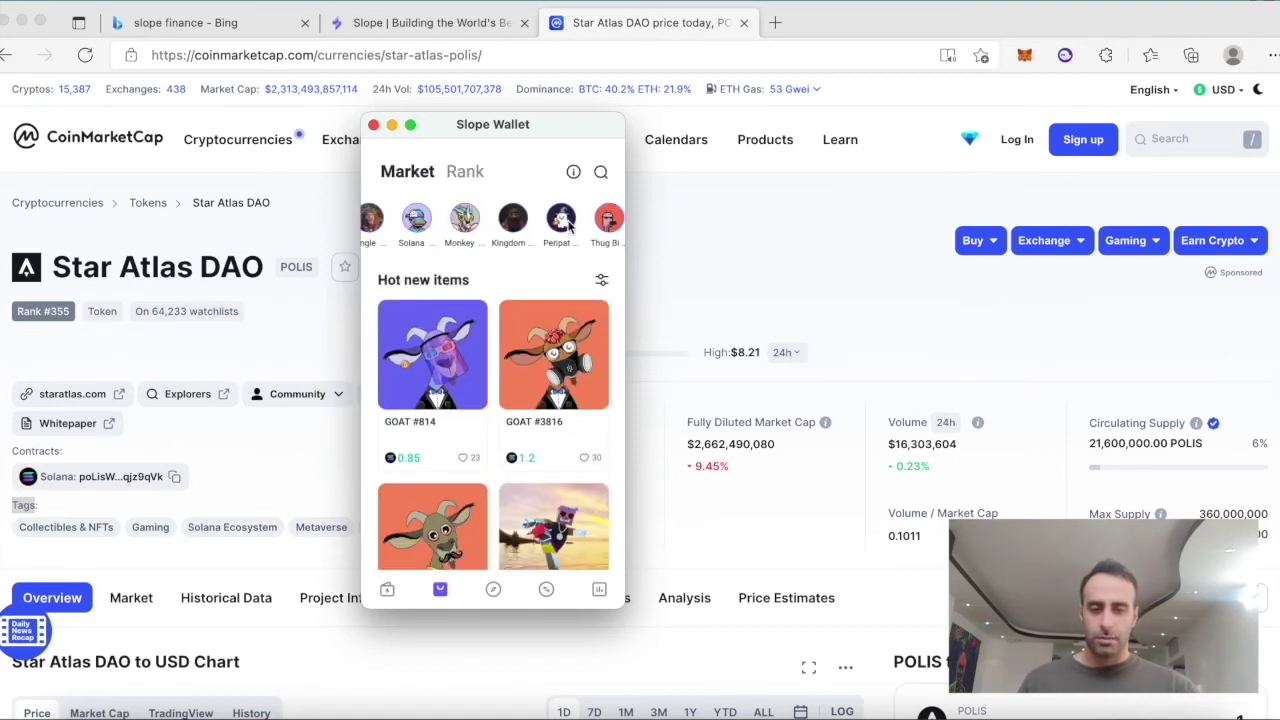
drag(525, 226, 405, 230)
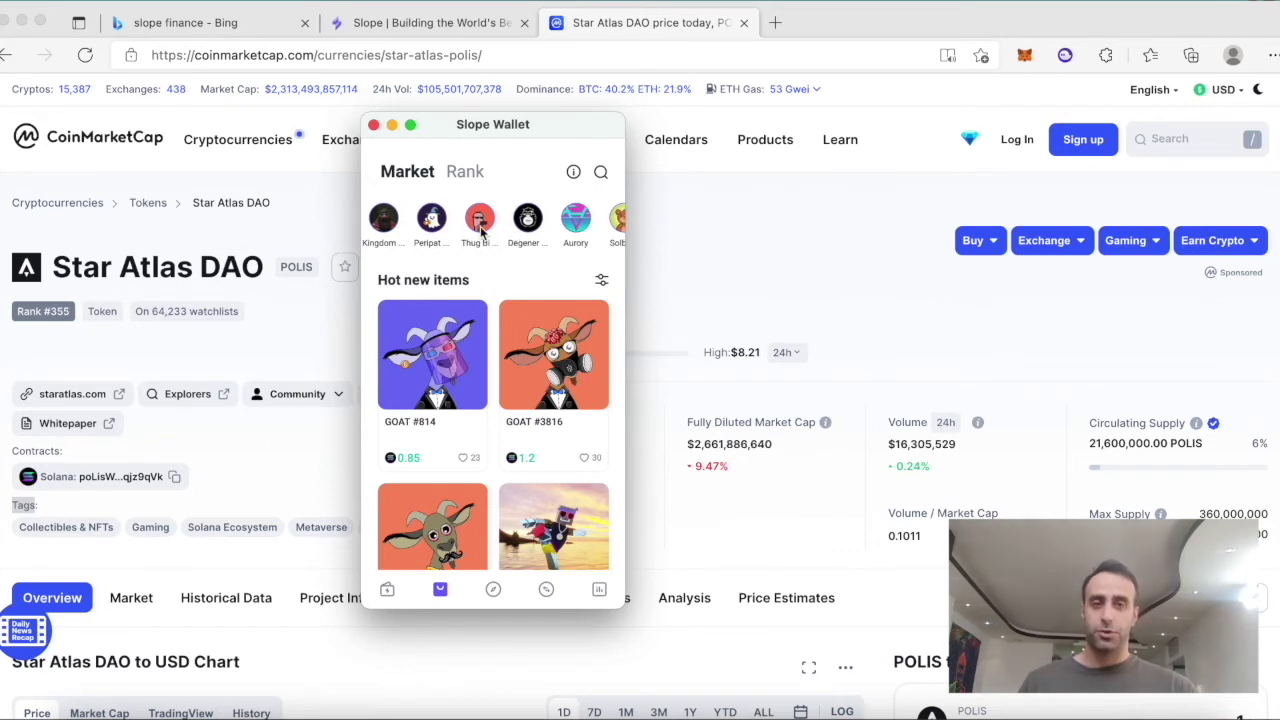
drag(571, 226, 440, 228)
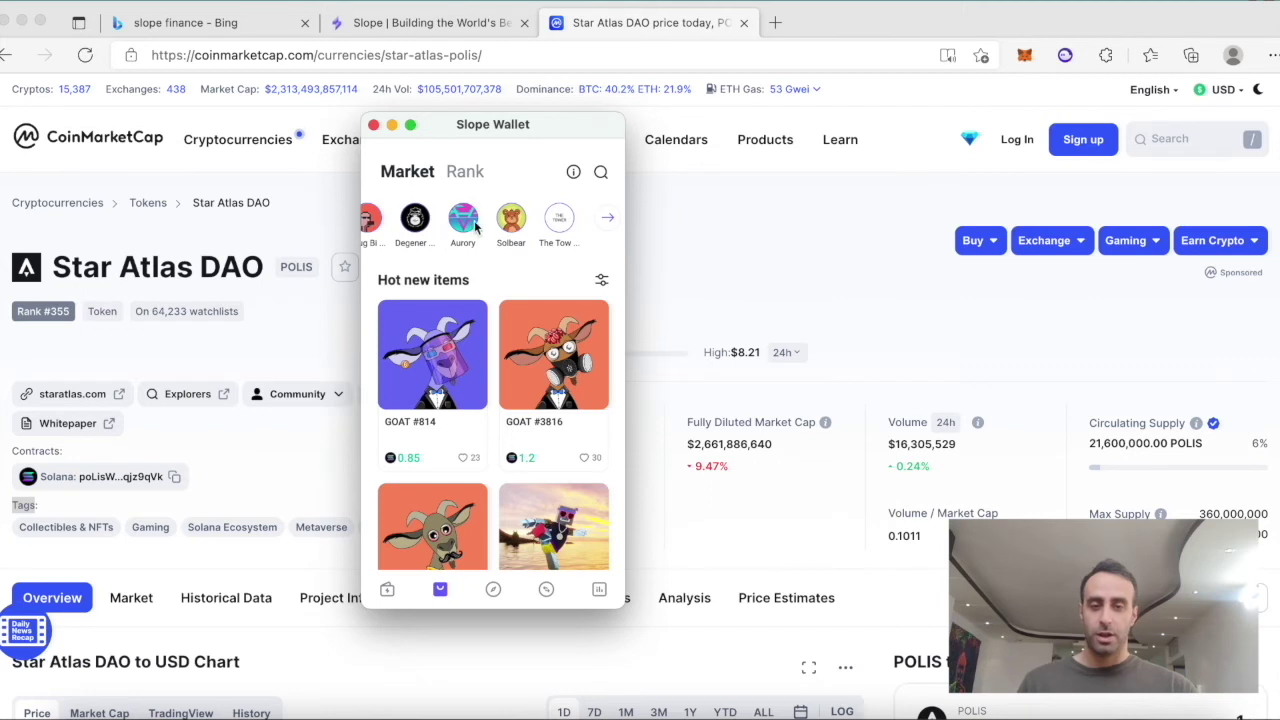
drag(530, 227, 442, 227)
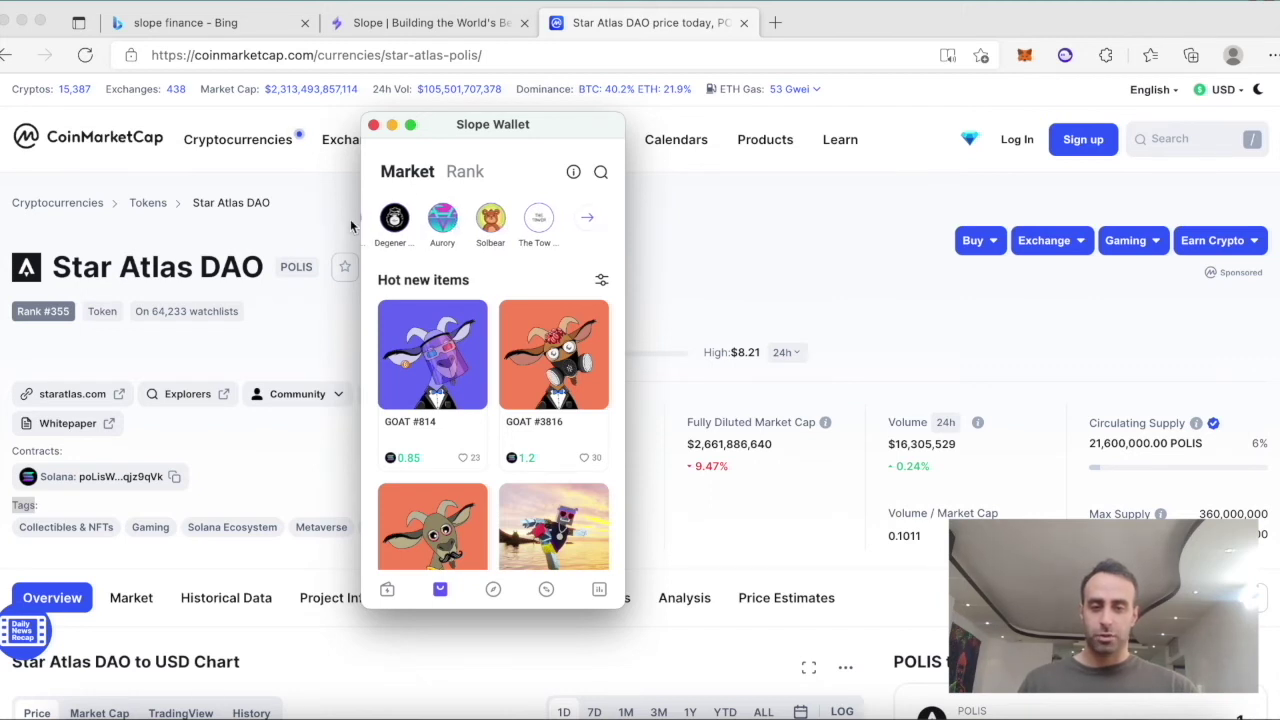
click(587, 218)
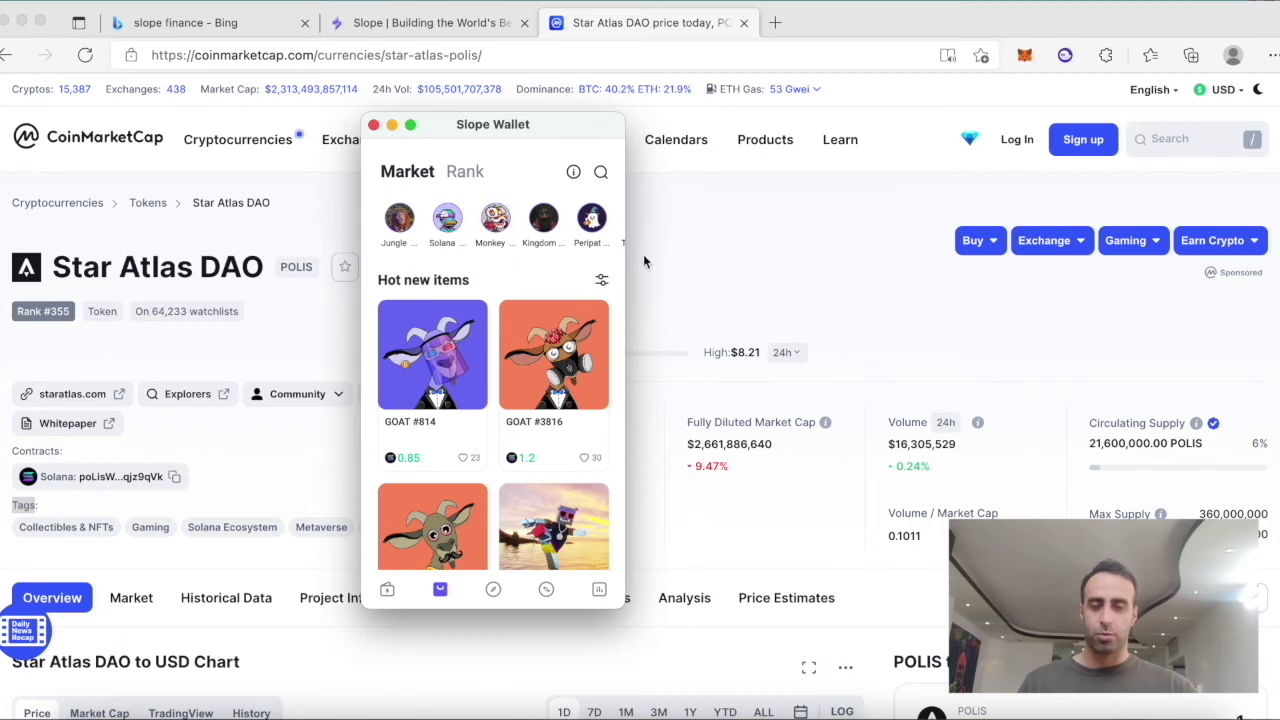
Open the wallet's dapp browser and look through the recommended dapps.
click(493, 590)
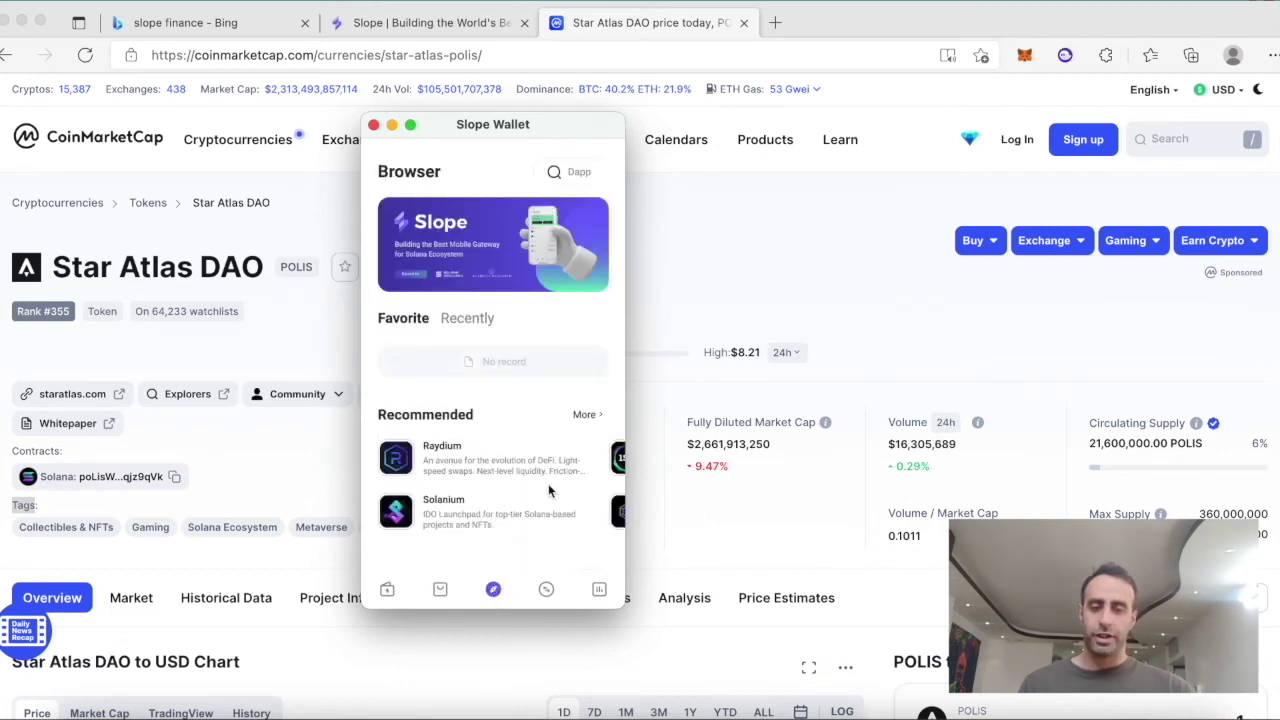
scroll(455, 490, right, 2)
scroll(459, 500, left, 2)
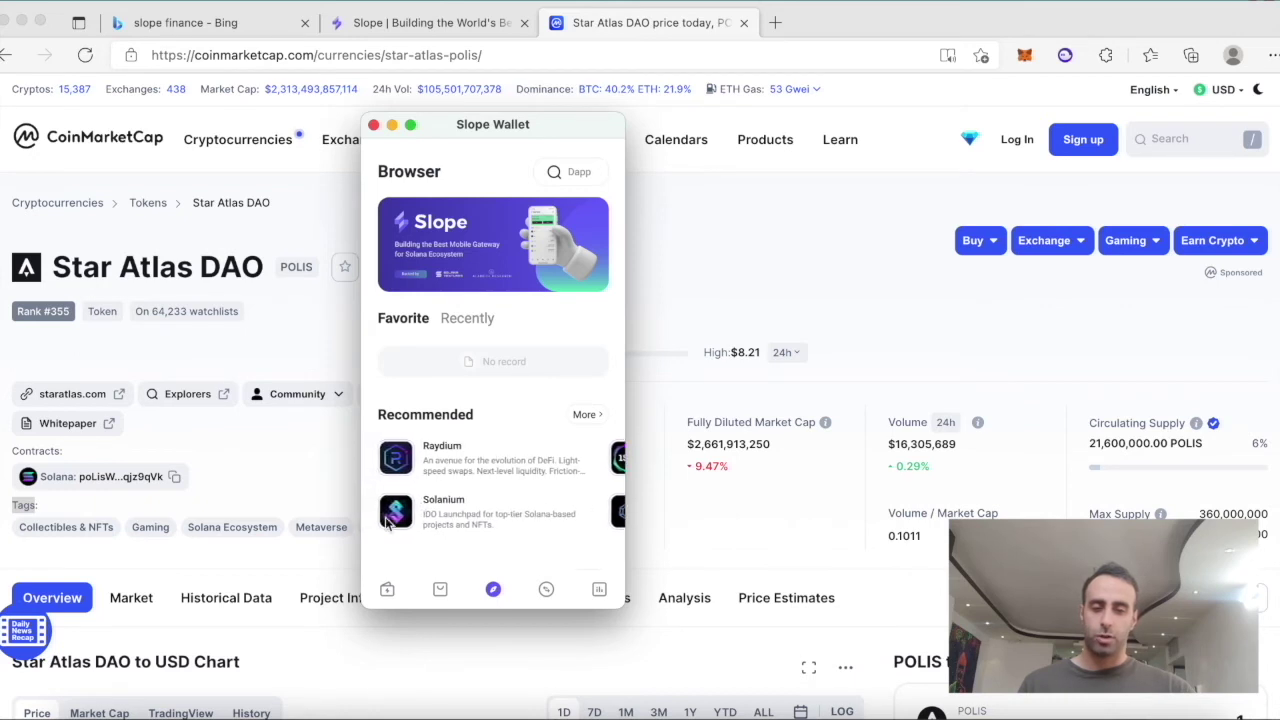
scroll(460, 478, right, 5)
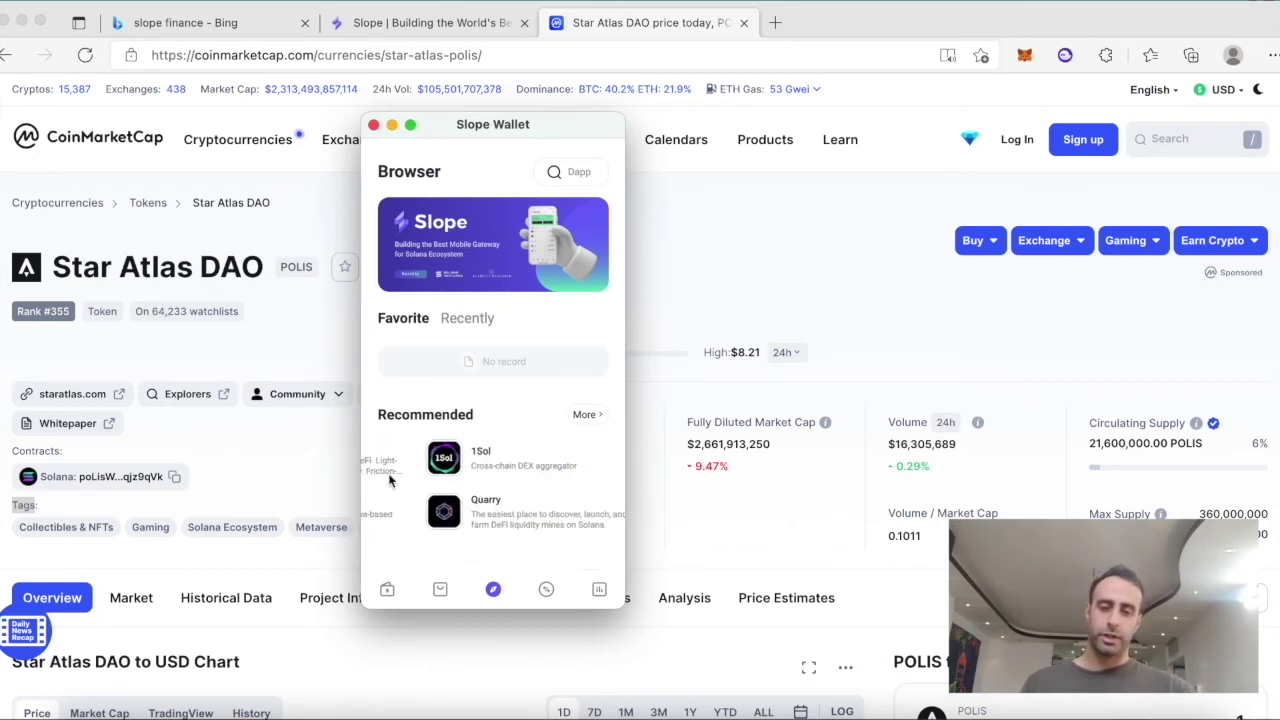
scroll(507, 474, right, 5)
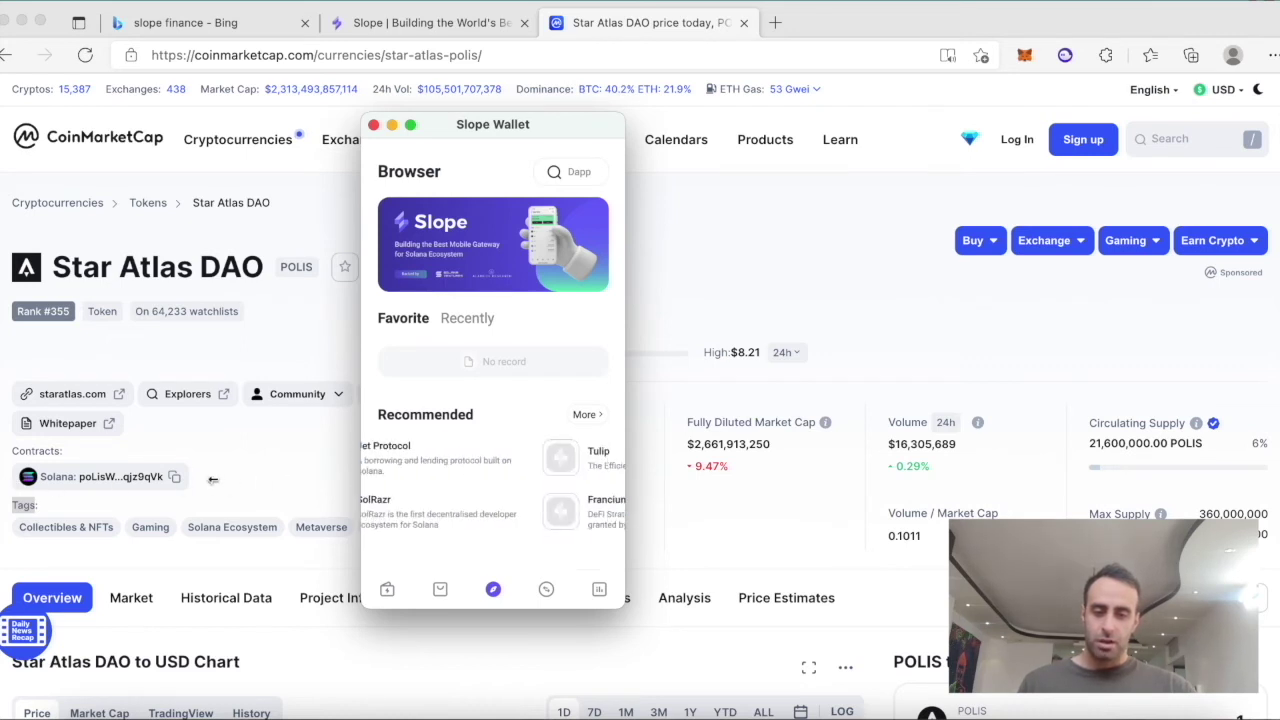
Open Raydium from the recommended dapps, agreeing to its terms of use, and look over its swap page.
click(507, 472)
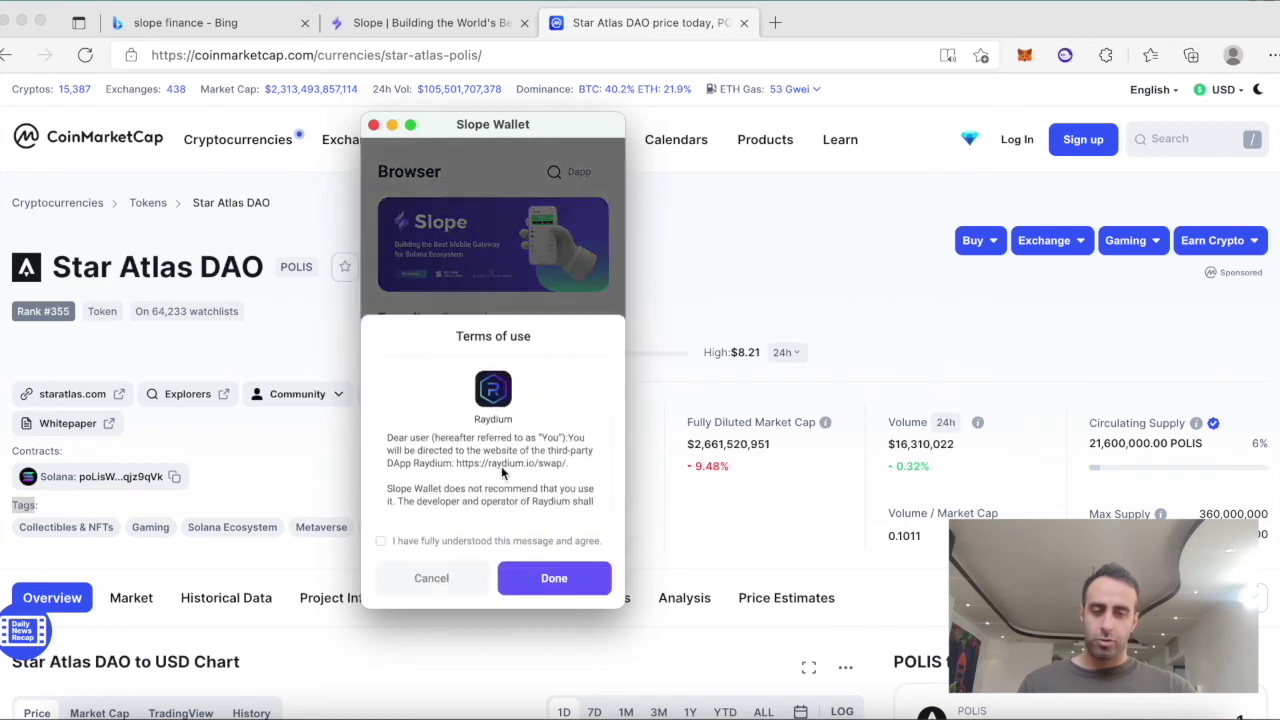
click(500, 544)
click(586, 580)
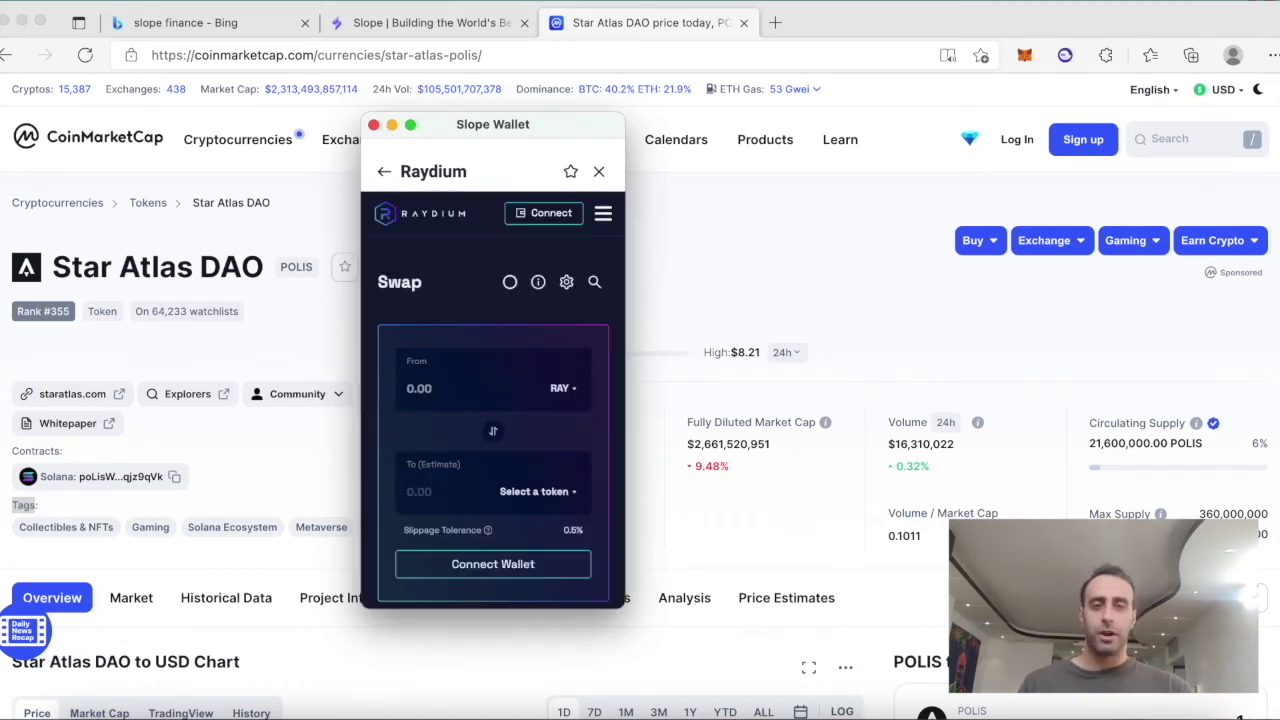
scroll(540, 578, down, 5)
scroll(540, 570, up, 5)
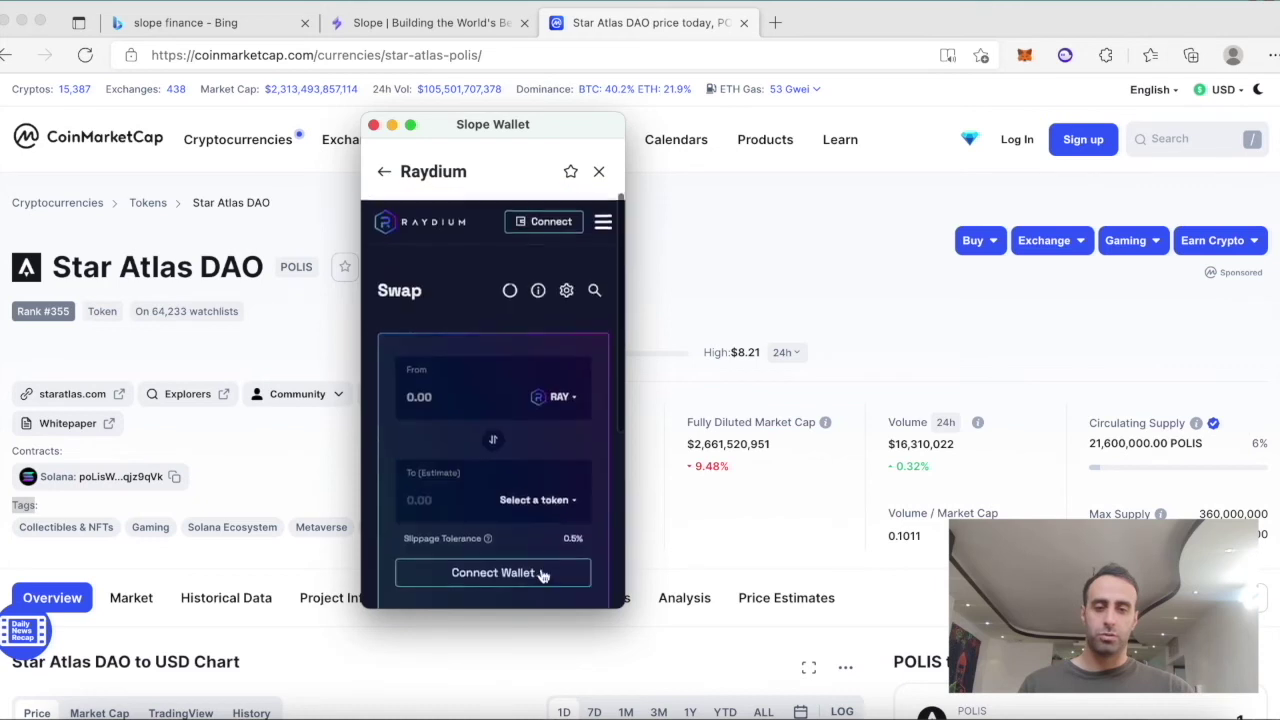
Connect Raydium to the Slope wallet, and close the dapp after checking its swap page.
click(528, 215)
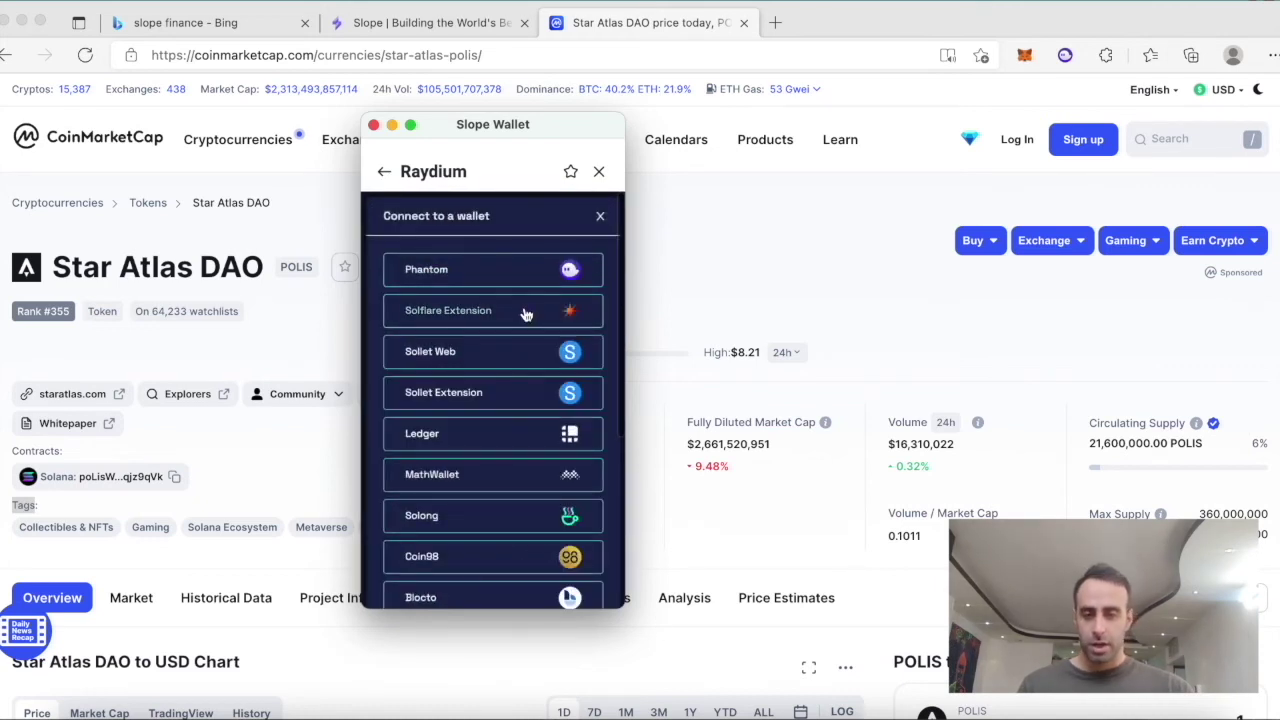
scroll(536, 348, down, 5)
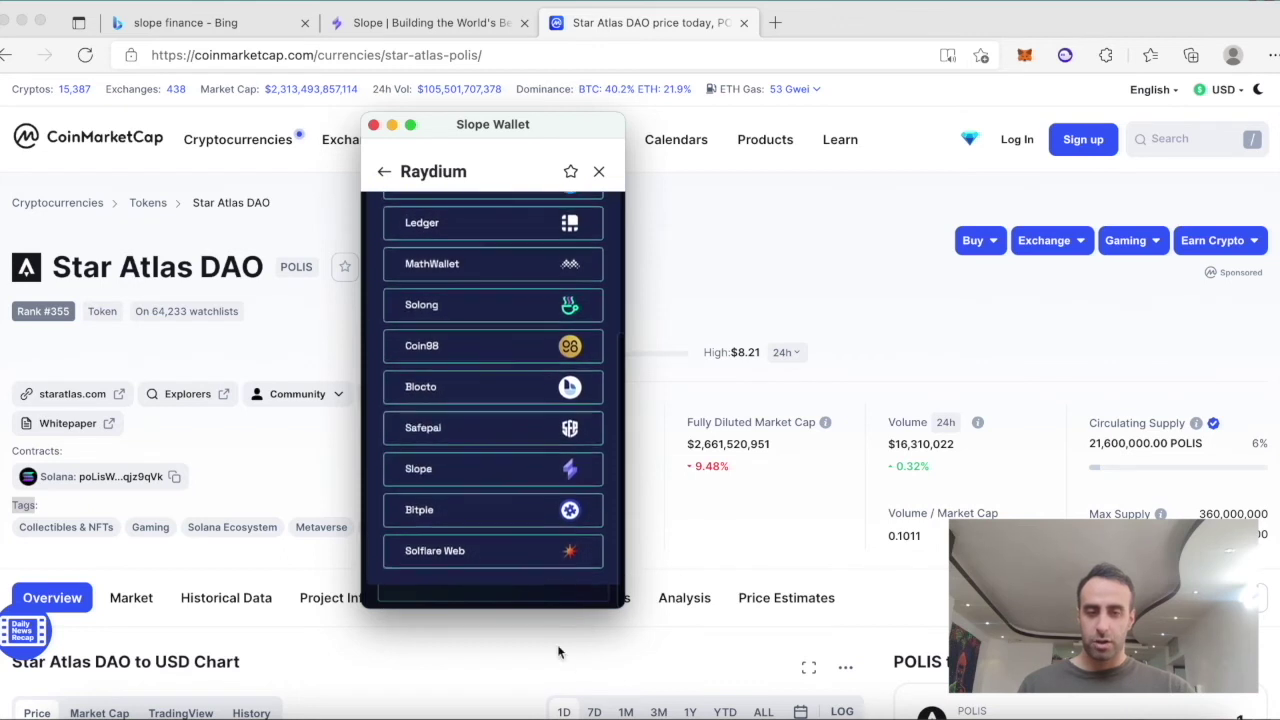
click(515, 479)
scroll(527, 484, down, 2)
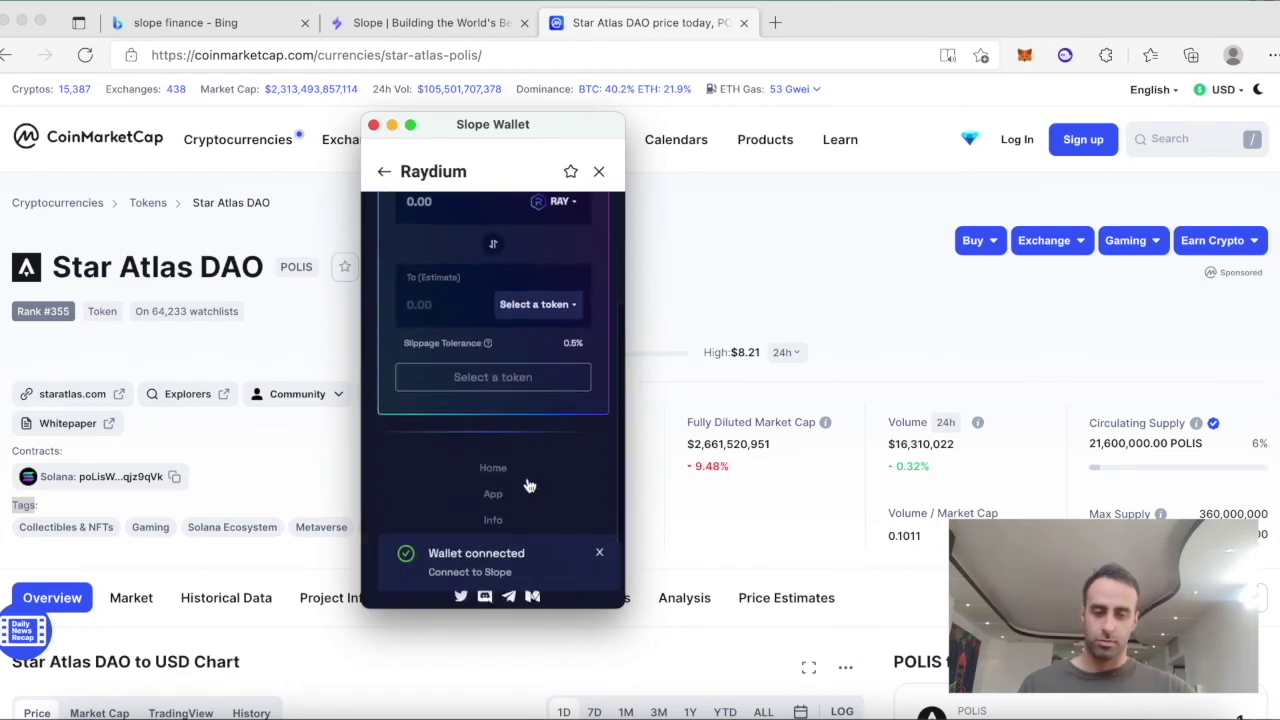
scroll(527, 484, down, 2)
scroll(530, 482, up, 5)
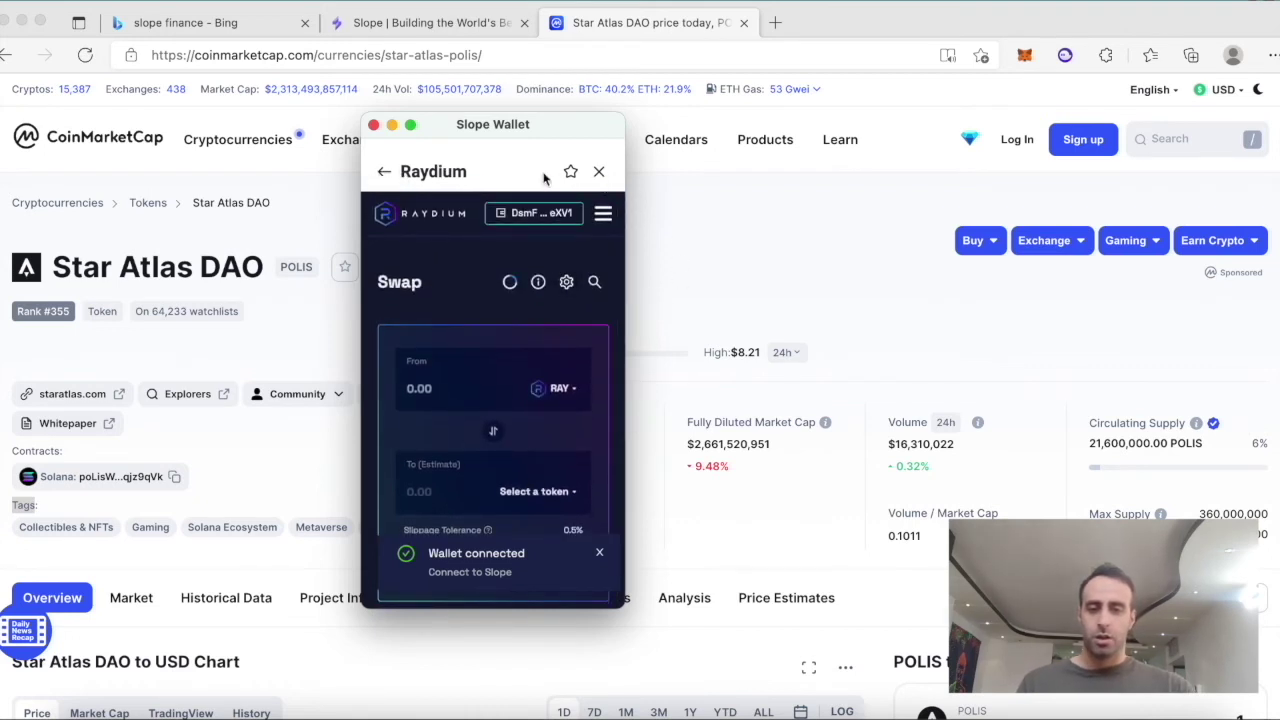
click(598, 171)
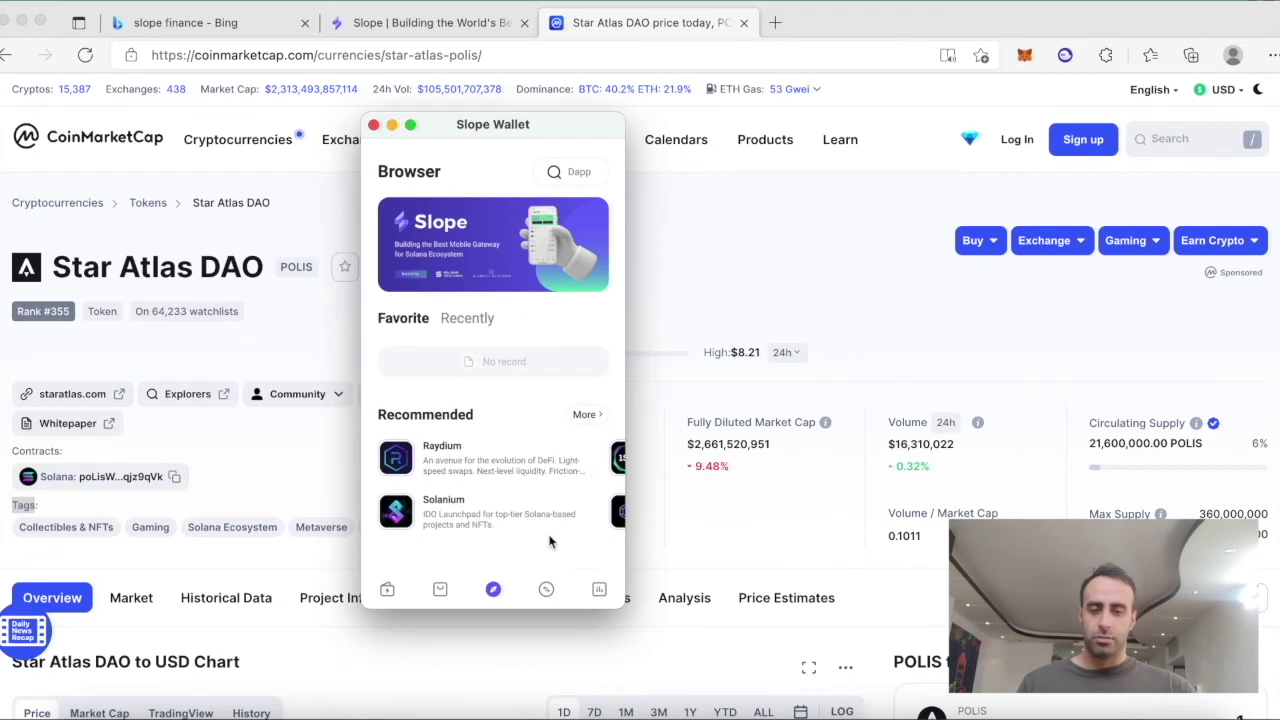
Open the wallet's Token Swap and choose SRM as the token to receive for SOL.
click(548, 590)
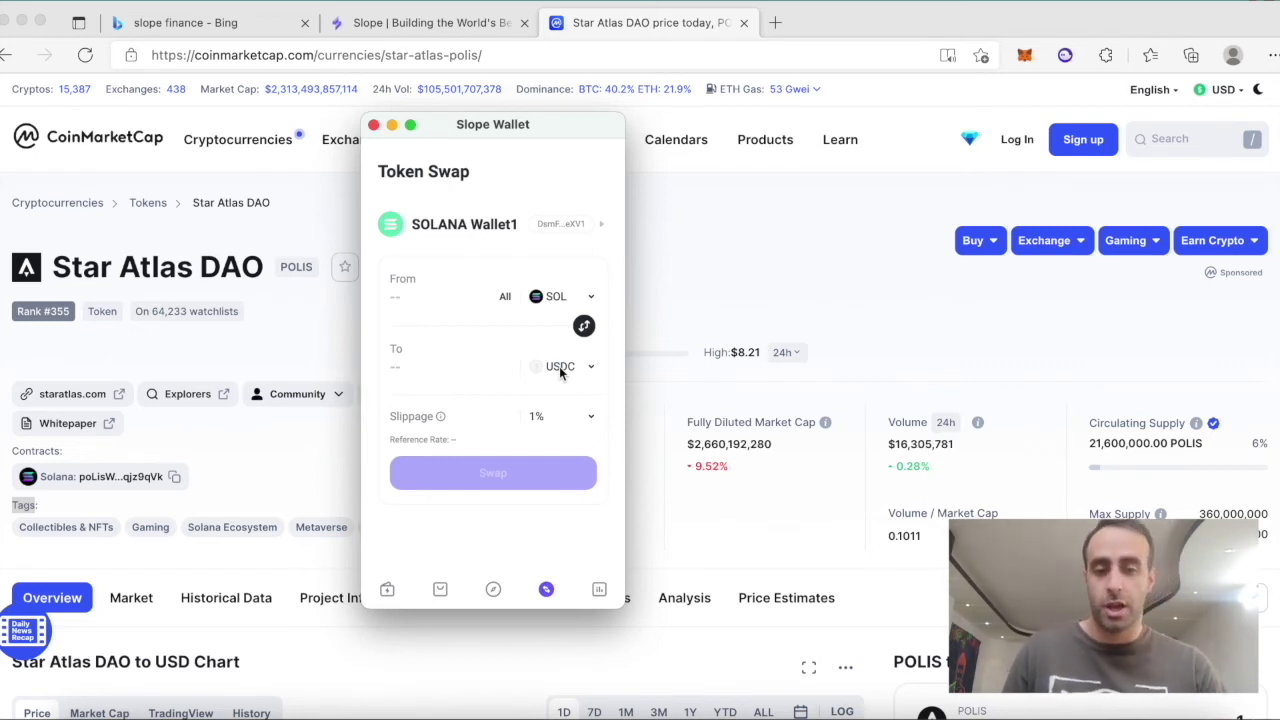
click(560, 370)
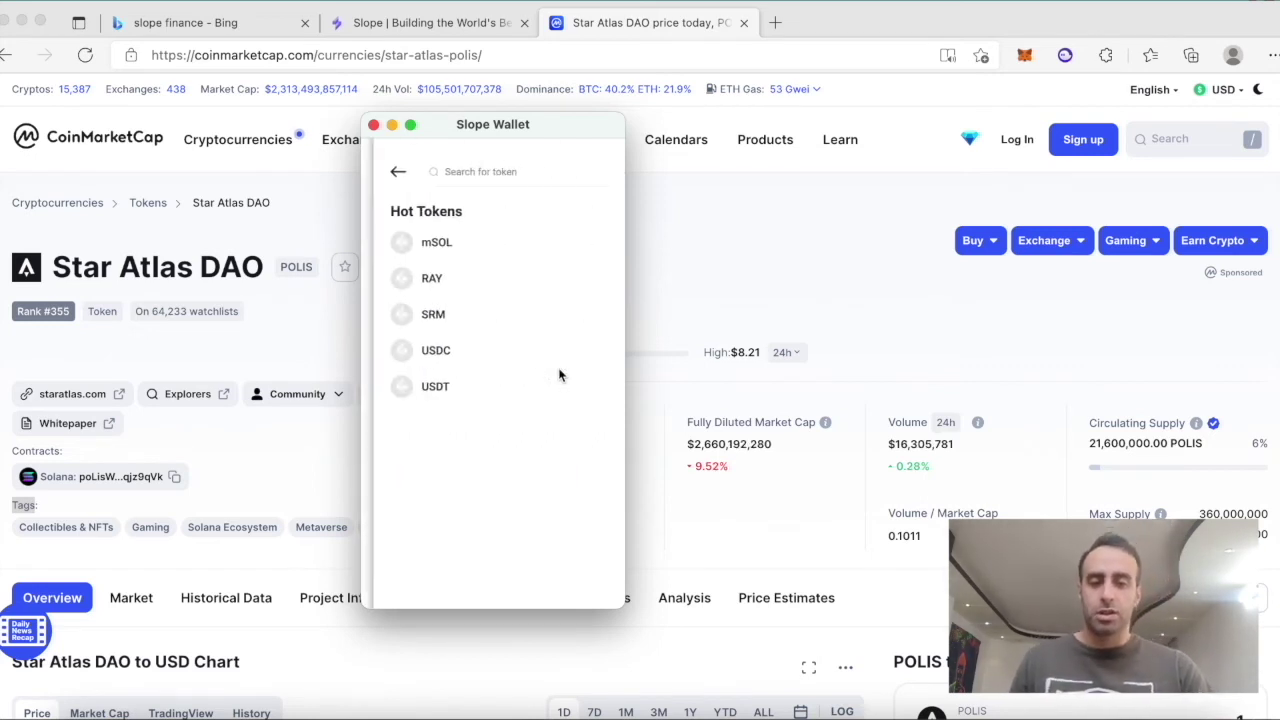
click(443, 311)
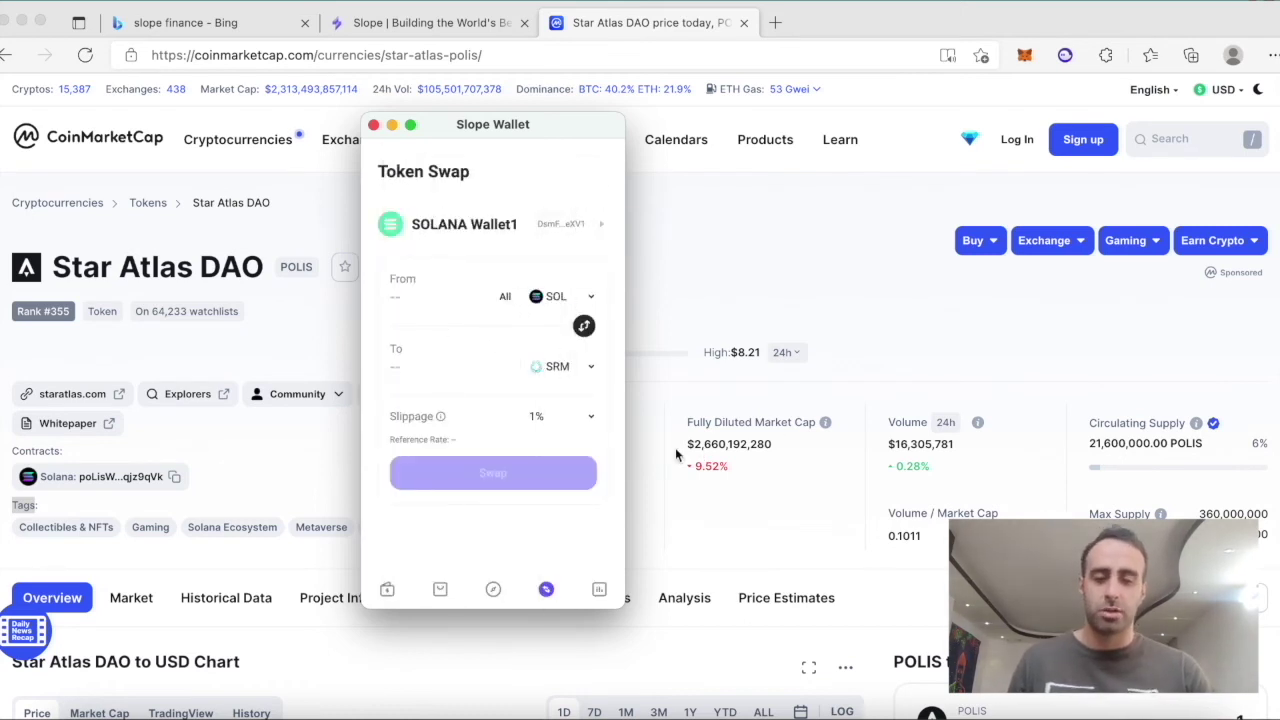
click(542, 418)
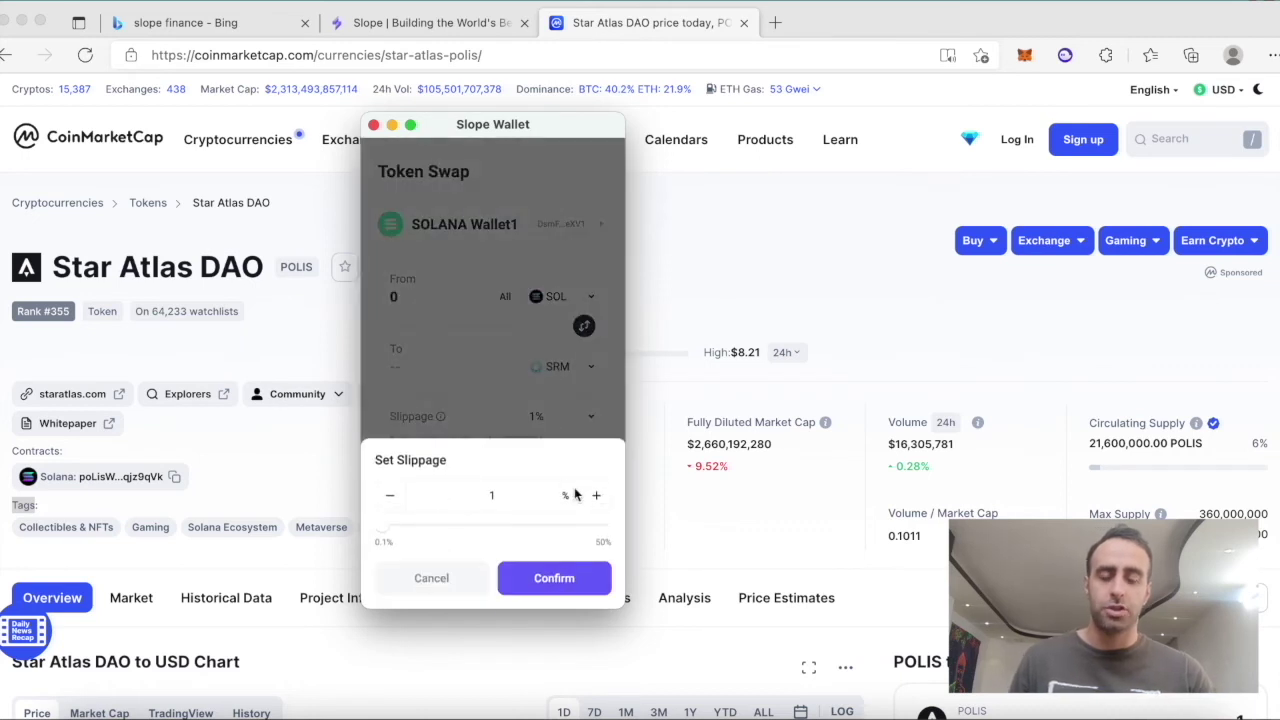
click(596, 497)
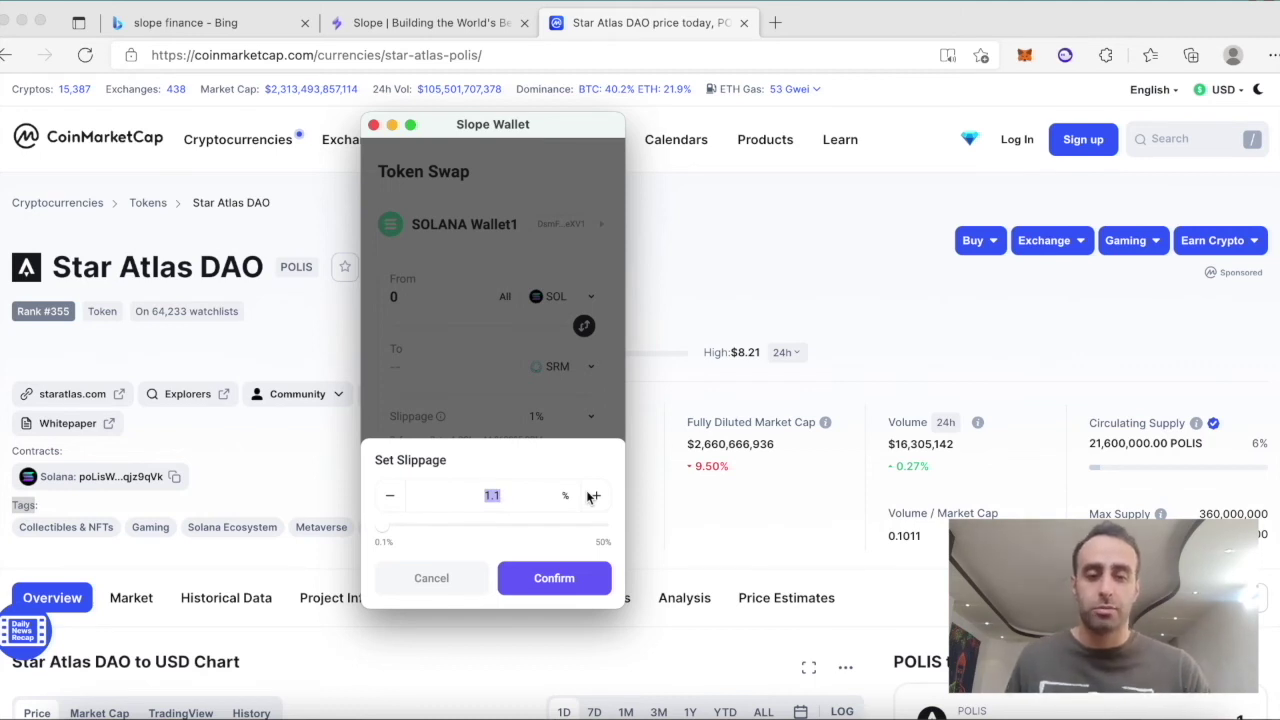
click(418, 582)
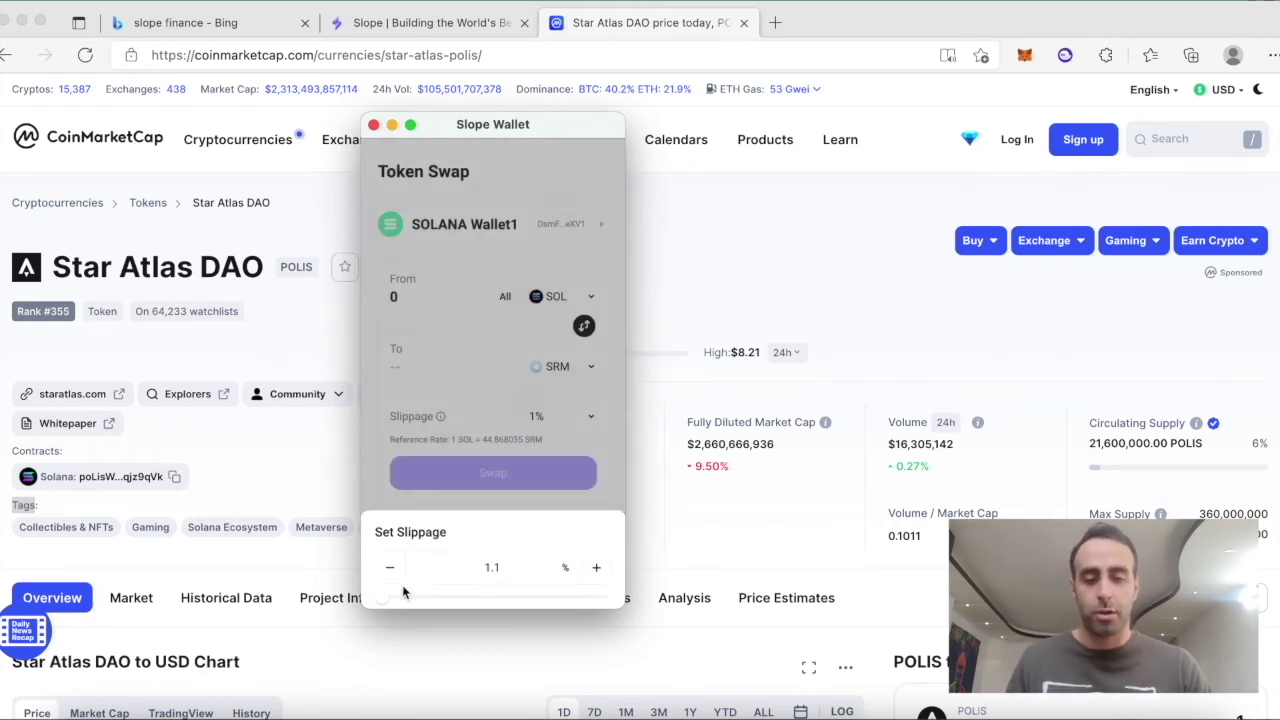
View the Solana ranking overview and read through the wallet's News headlines.
click(601, 590)
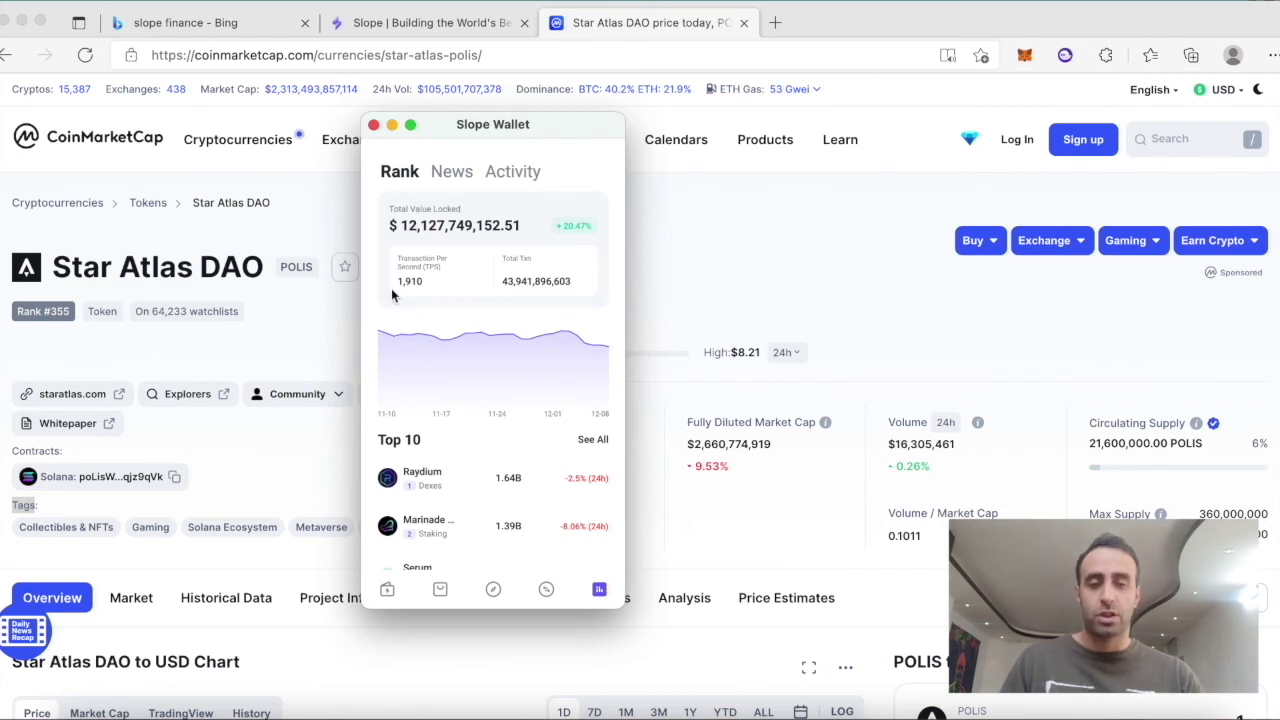
click(445, 176)
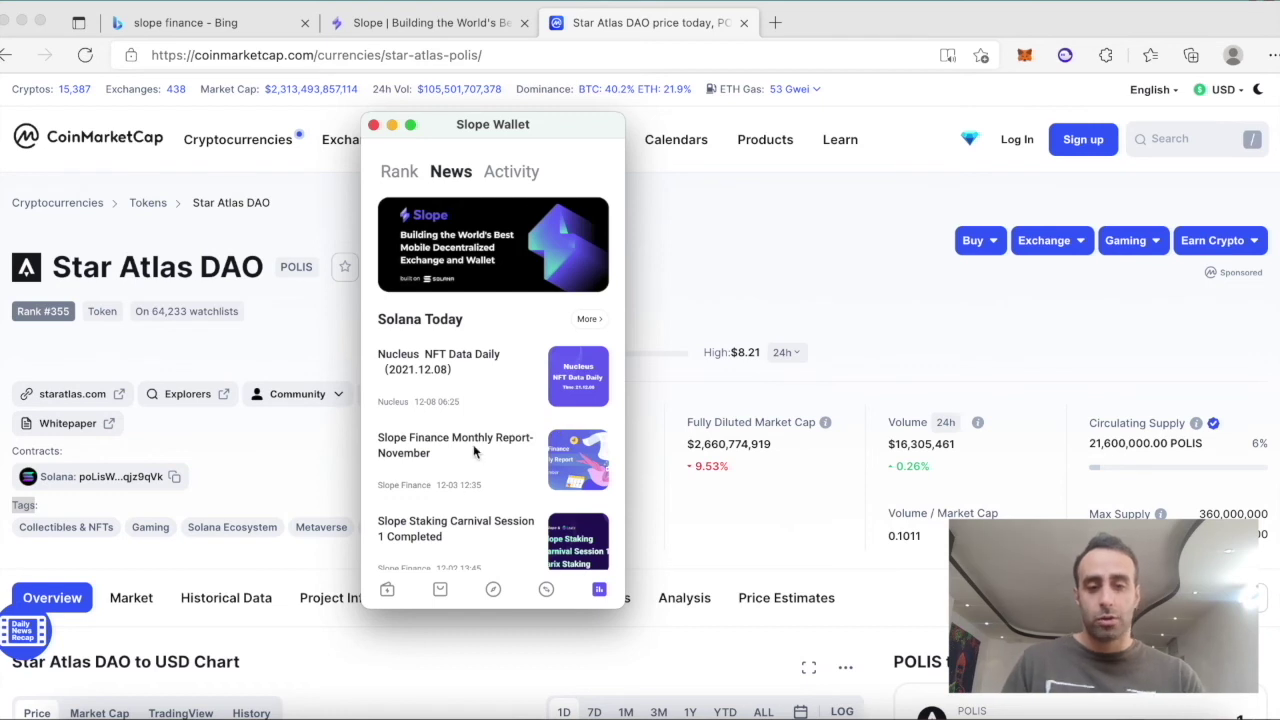
scroll(489, 545, down, 10)
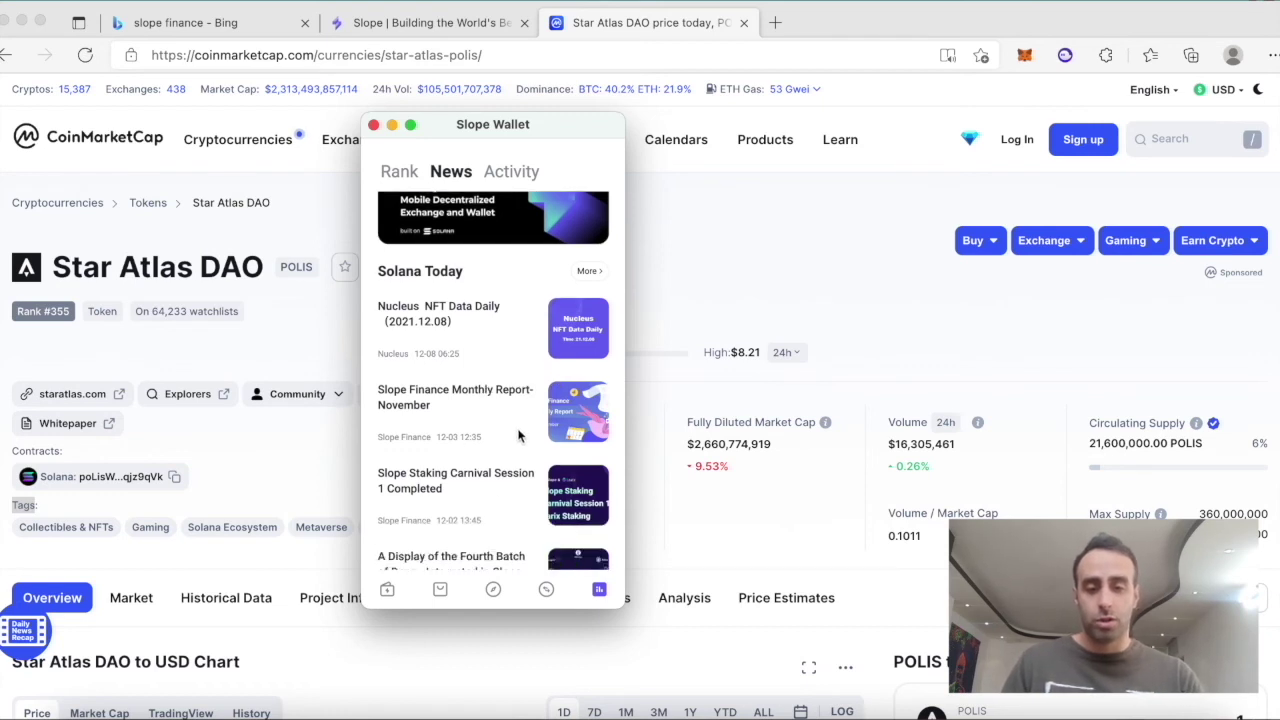
scroll(536, 540, up, 10)
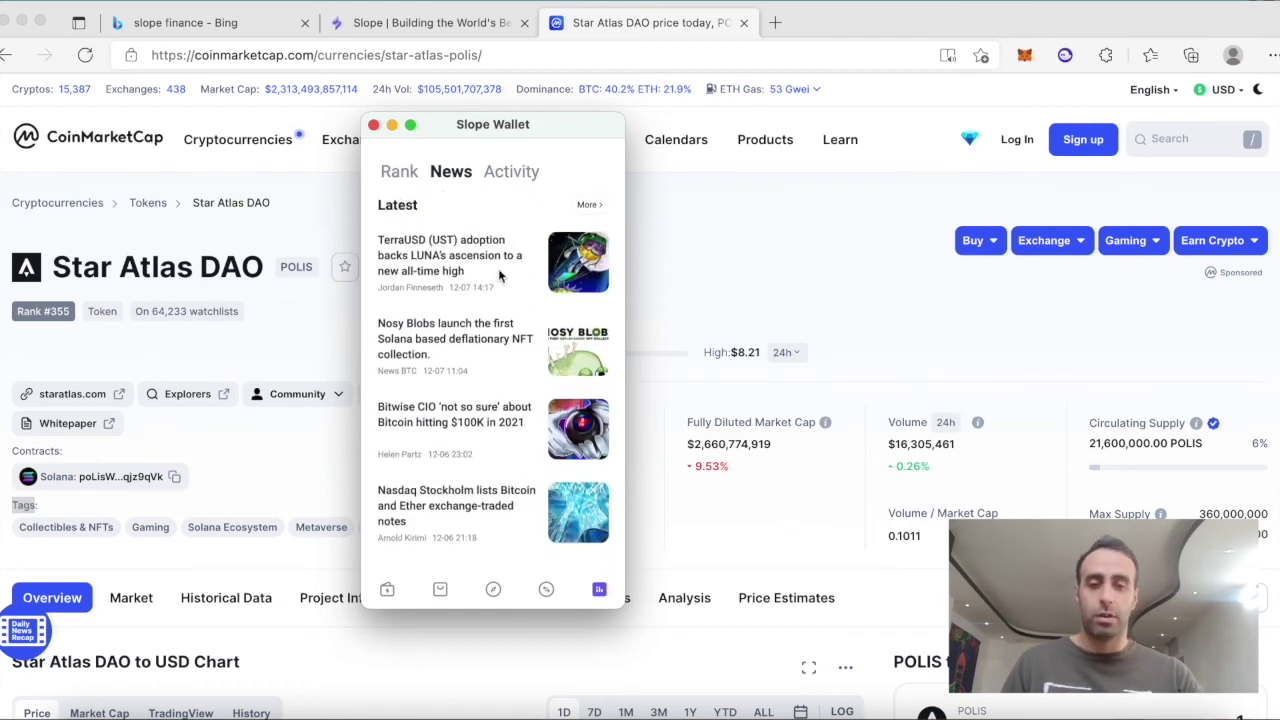
View the active IDO activities and examine the Apricot Finance project page before closing it.
click(507, 170)
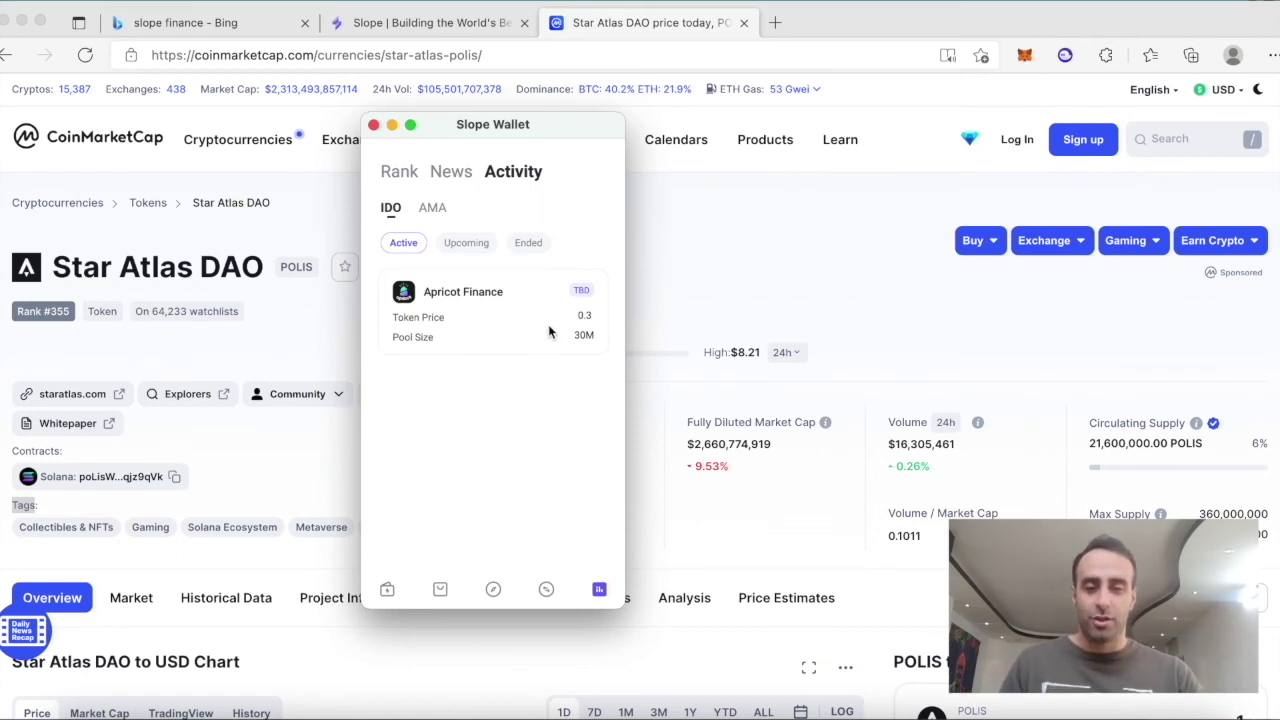
click(548, 324)
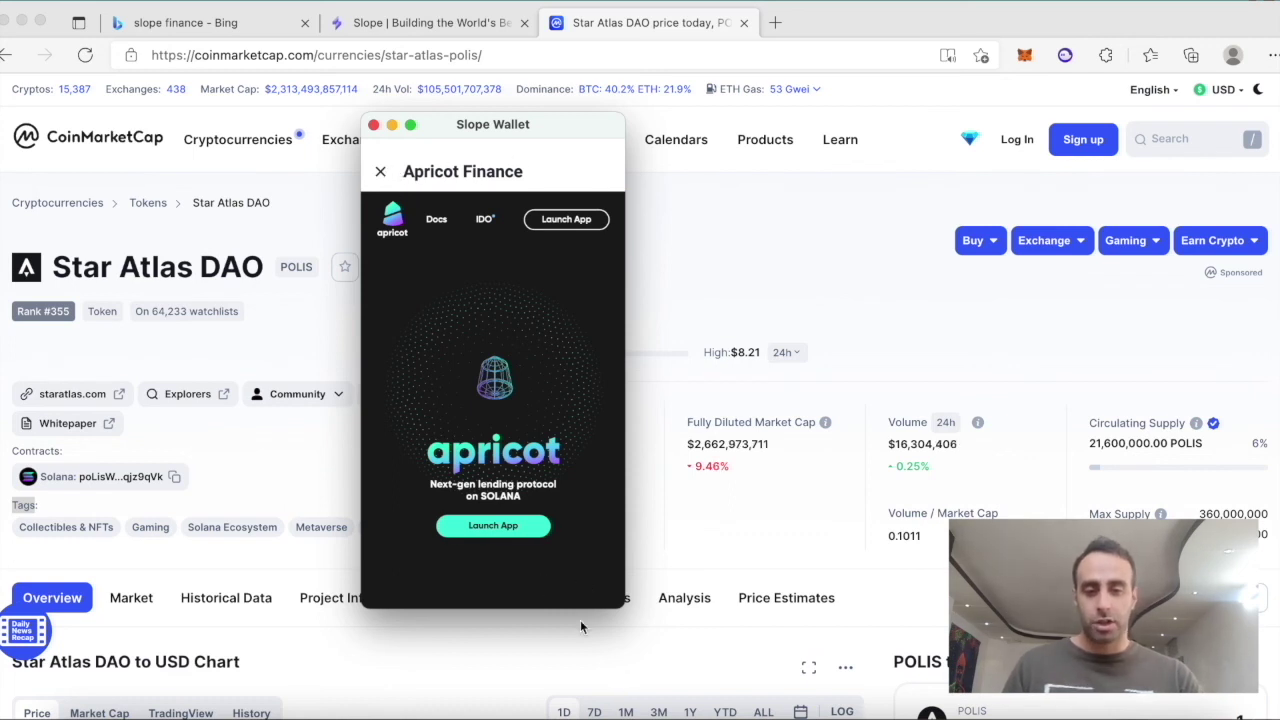
scroll(500, 523, down, 5)
scroll(490, 374, up, 5)
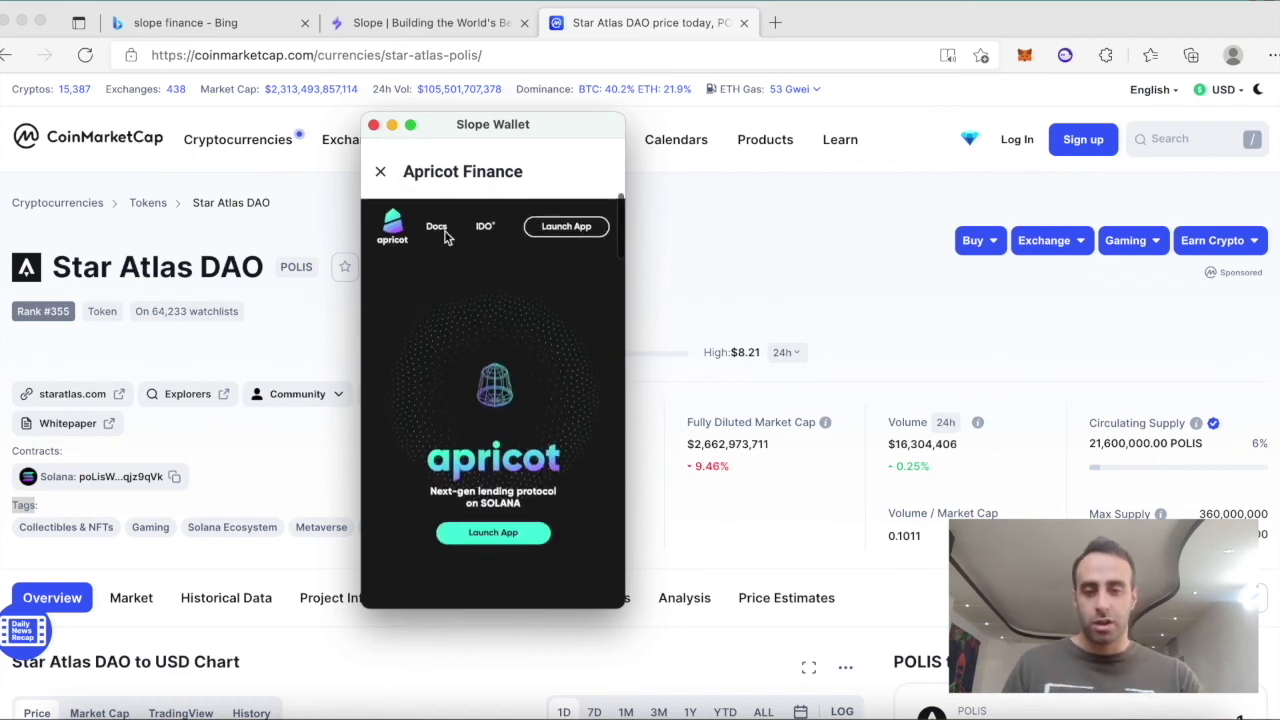
click(380, 171)
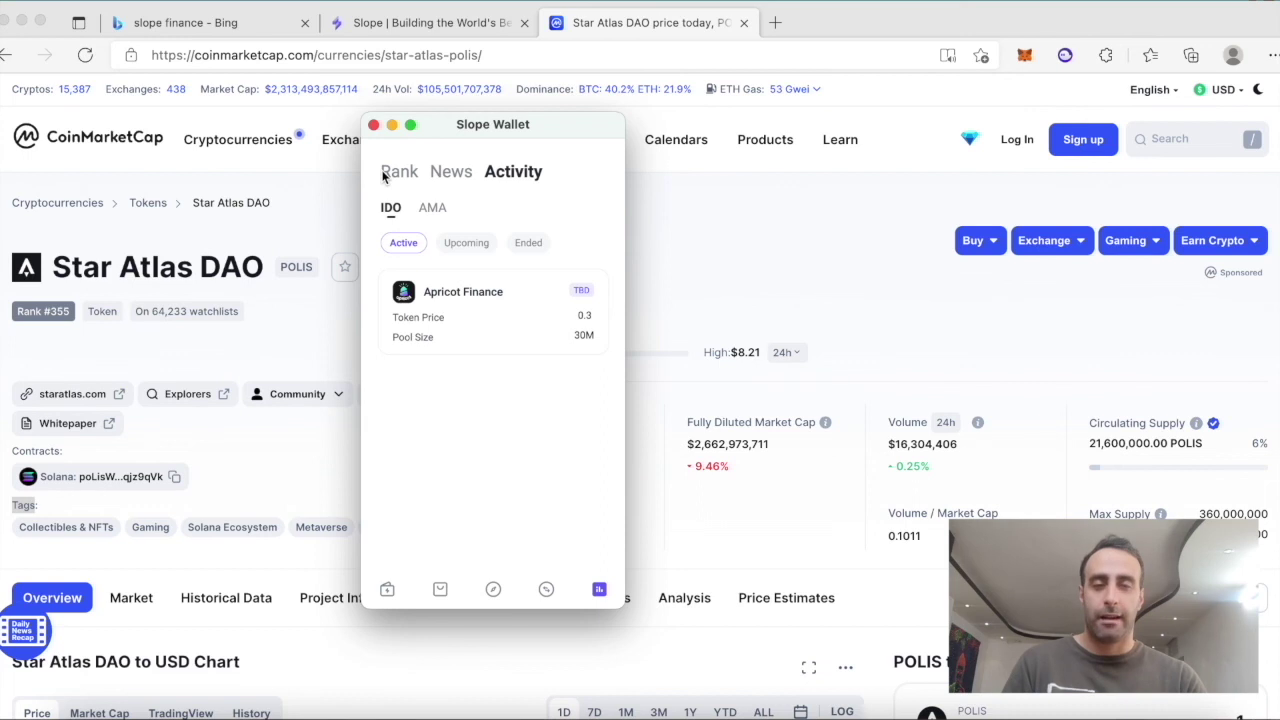
Check the active AMA list, and go back through the IDO list to Token Swap.
click(434, 209)
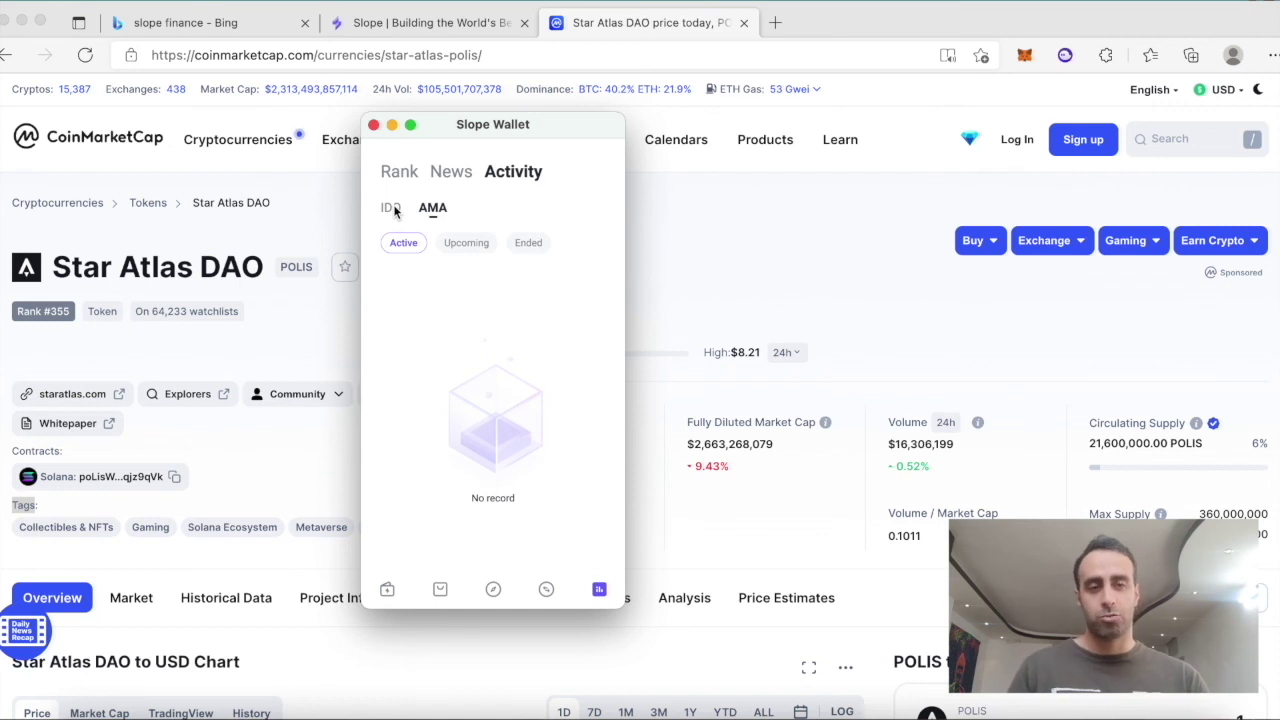
click(391, 209)
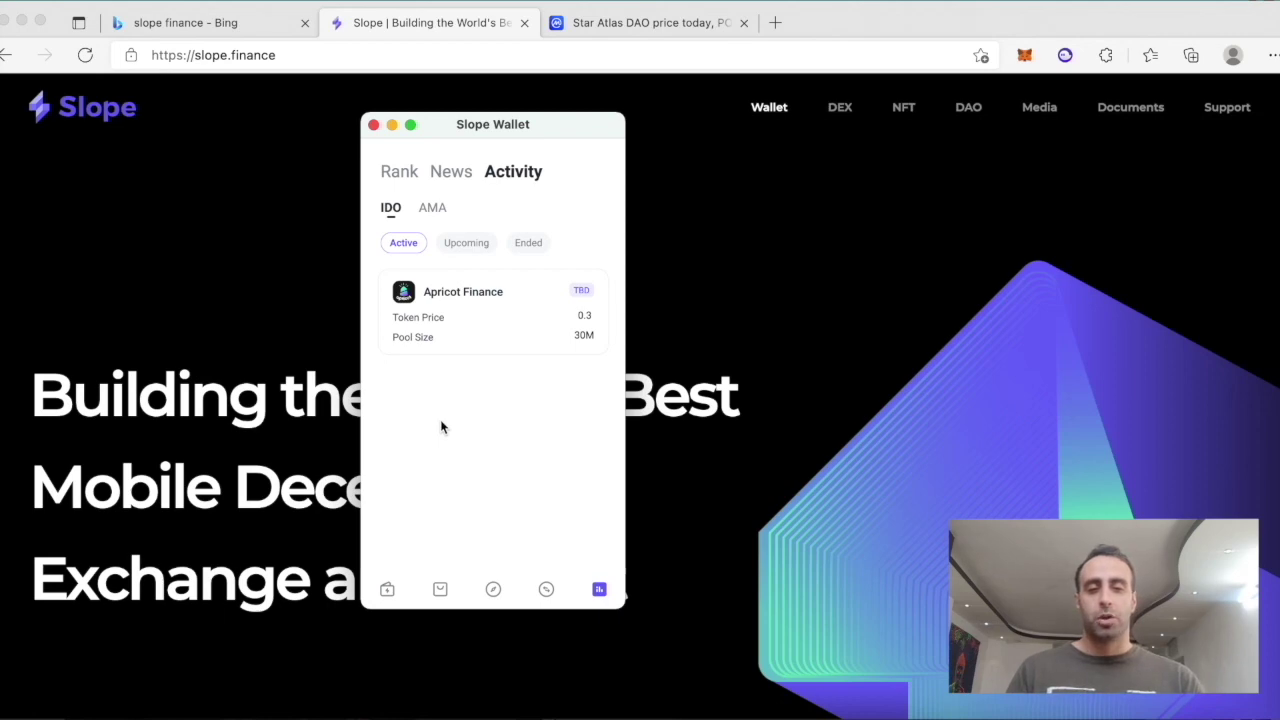
click(546, 589)
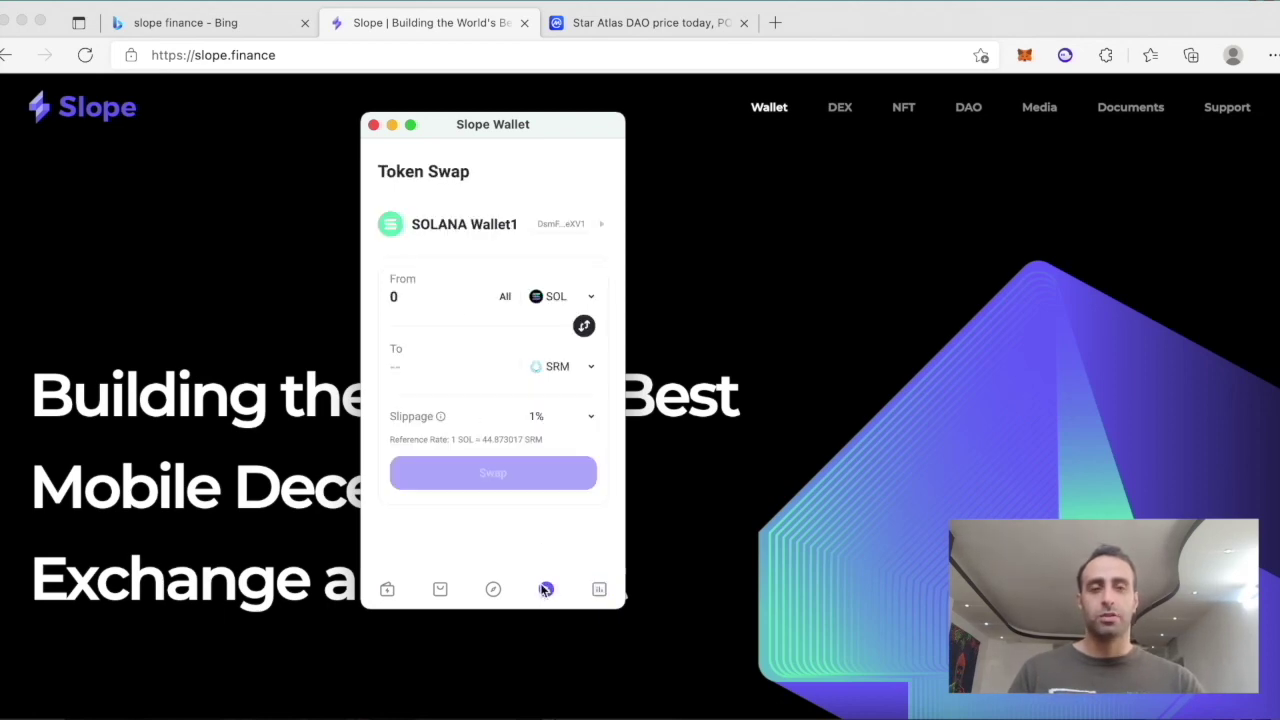